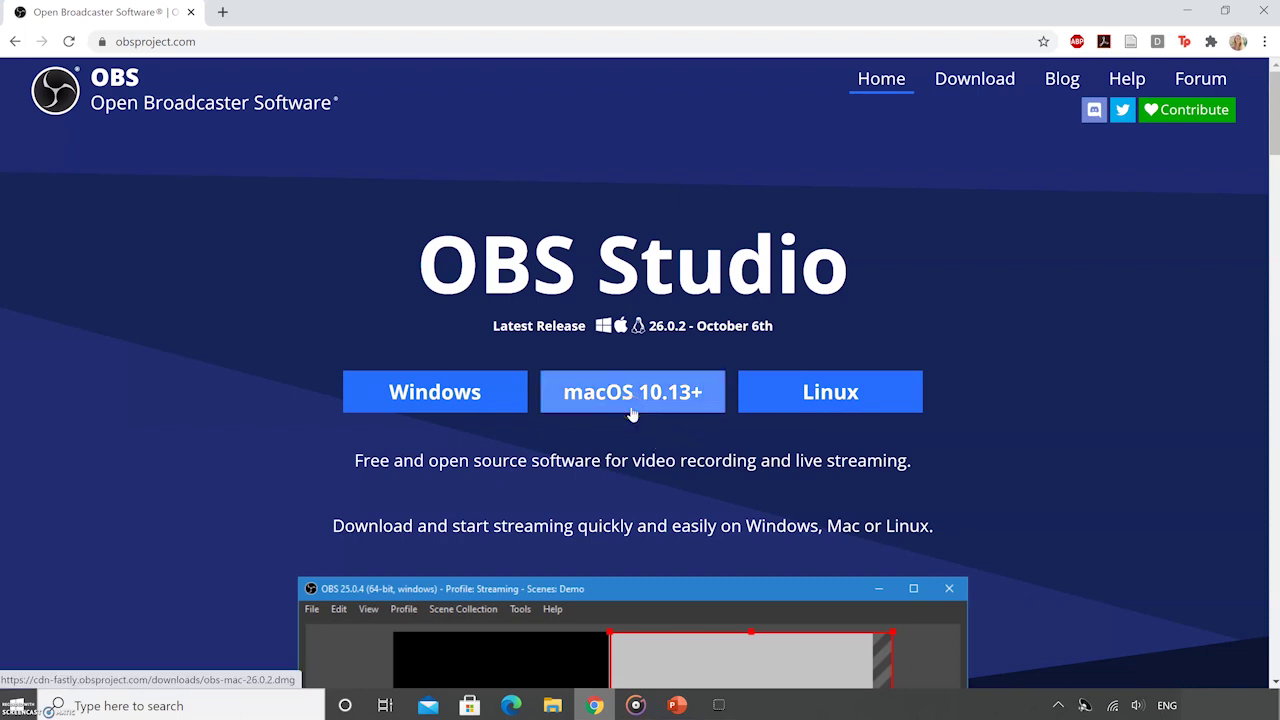
- Download the Windows version of OBS Studio and launch the installed OBS Studio 26.0.2
left_click(635, 434)
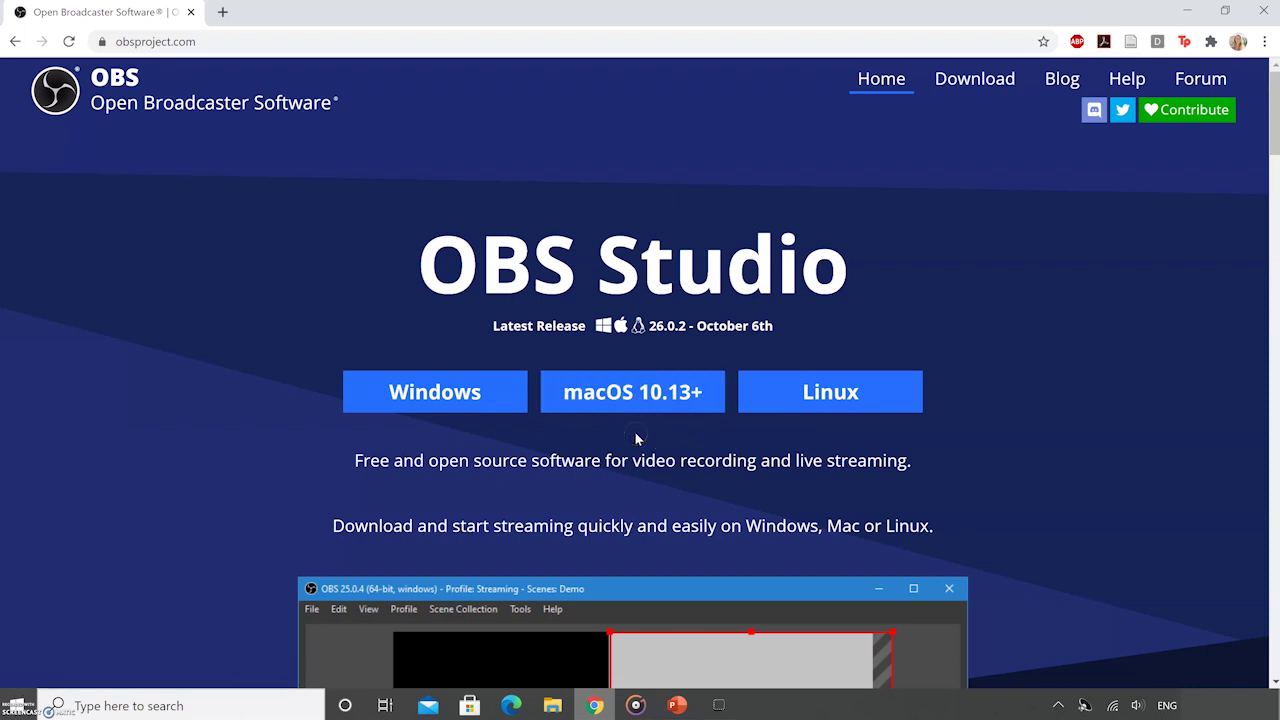
left_click(466, 407)
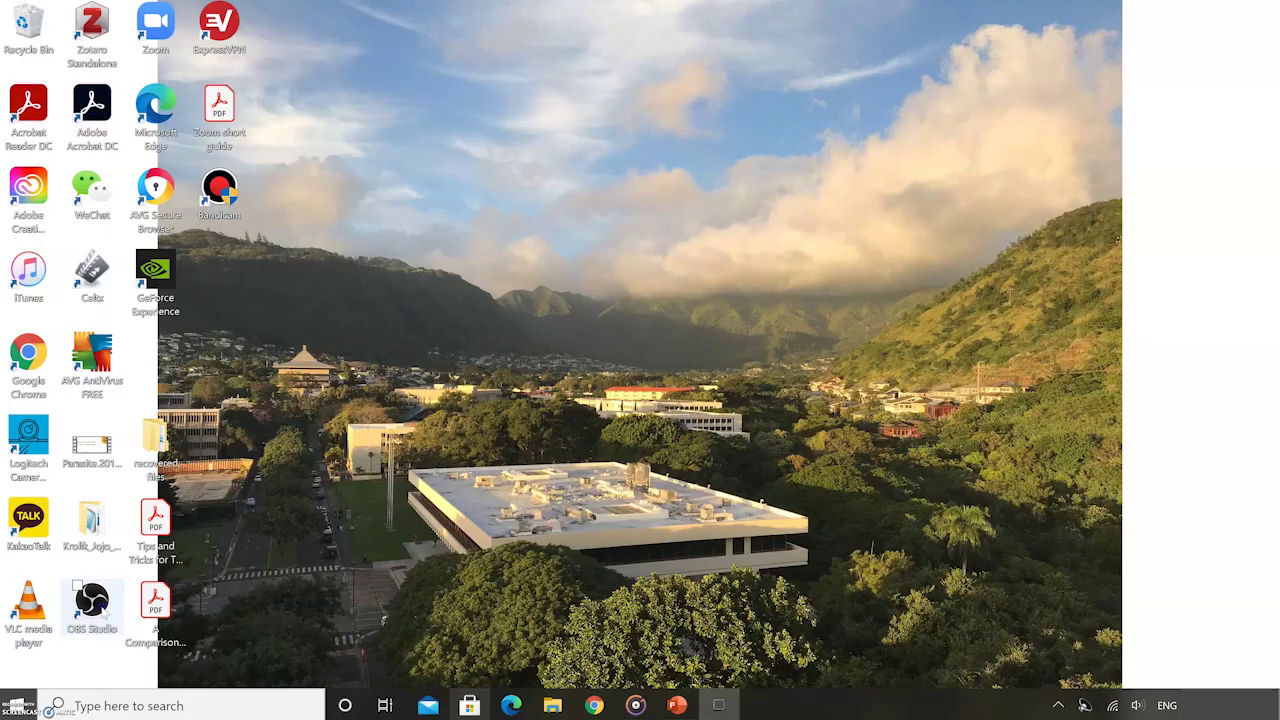
double_click(92, 600)
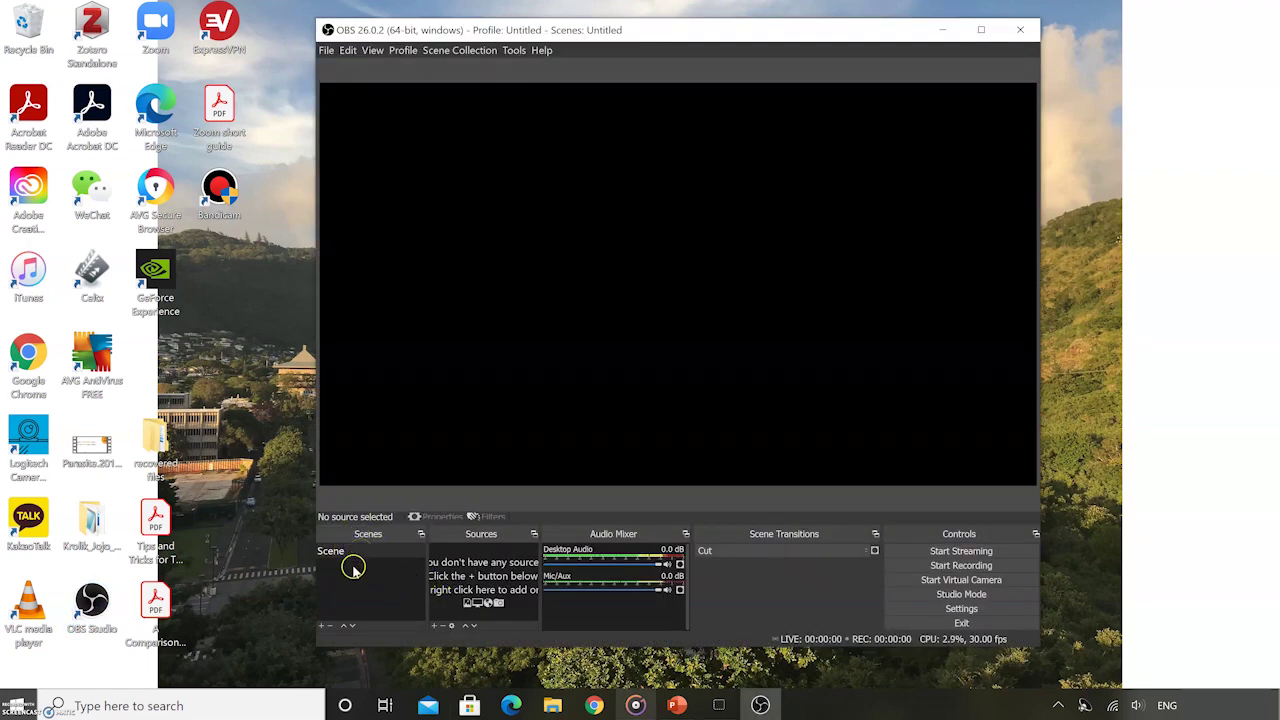
- Add a Video Capture Device source using the Logitech HD Webcam C270
left_click(322, 627)
left_click(663, 372)
left_click(435, 627)
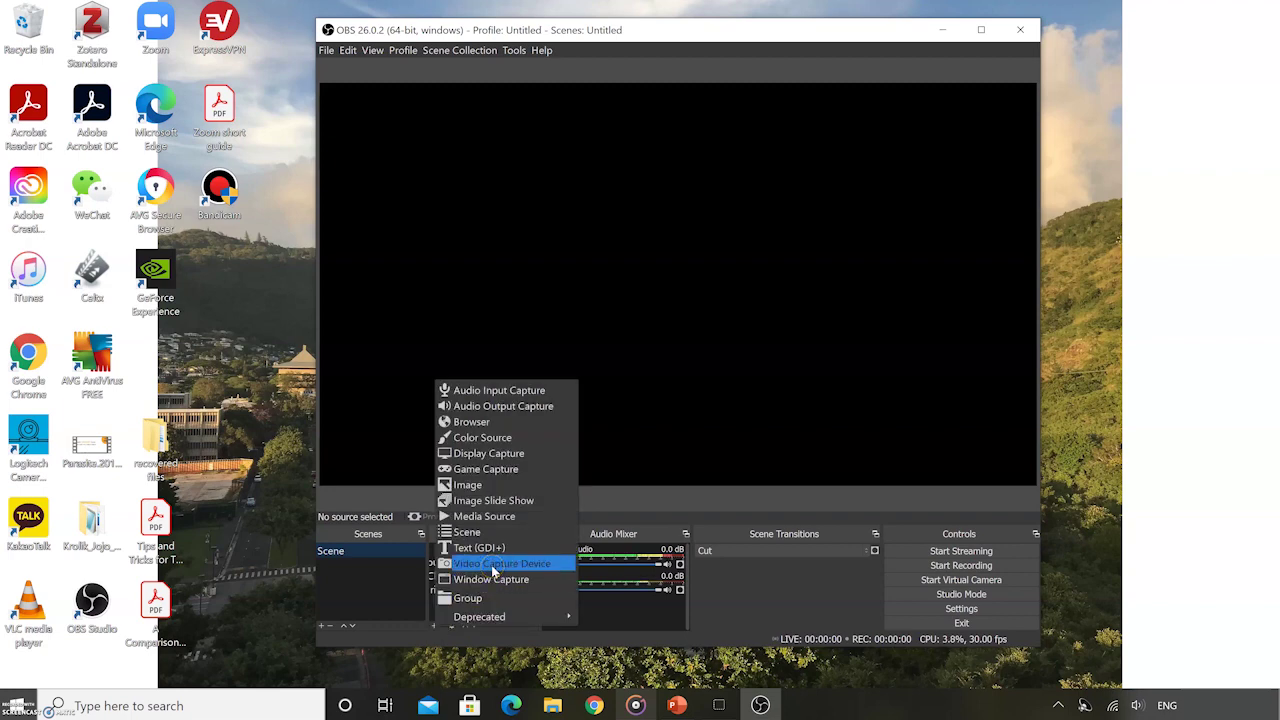
left_click(494, 566)
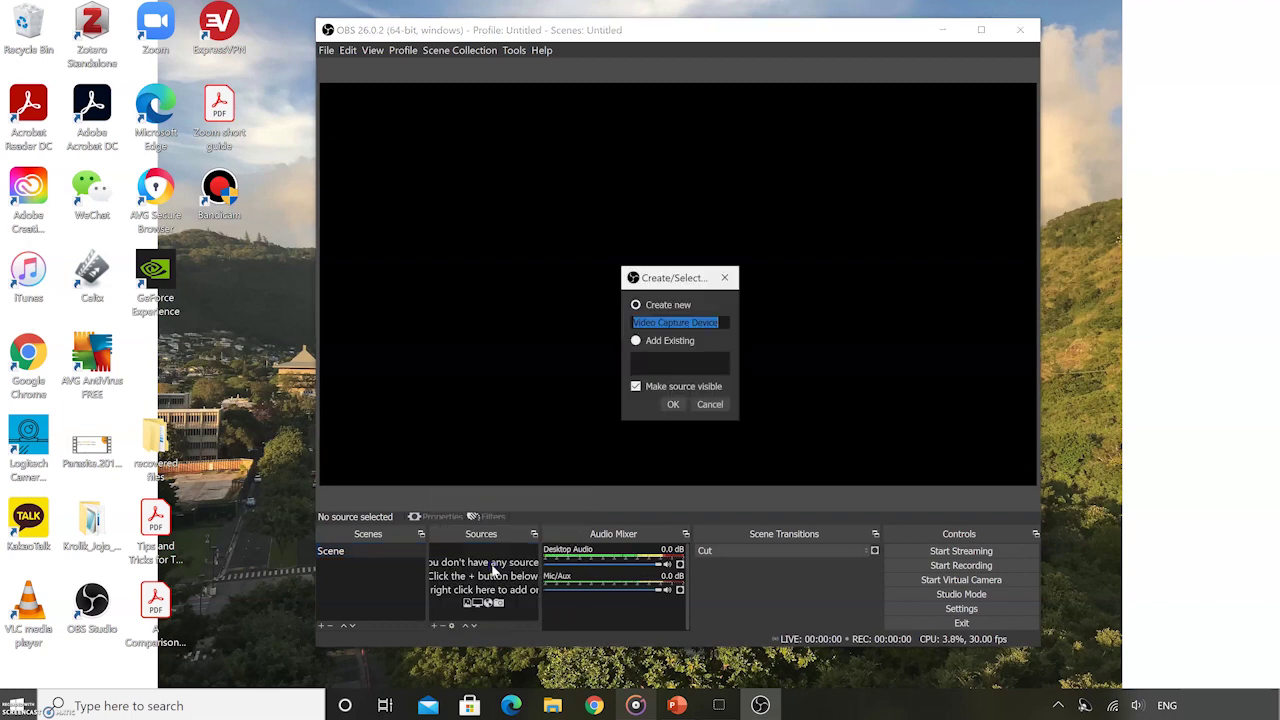
left_click(673, 404)
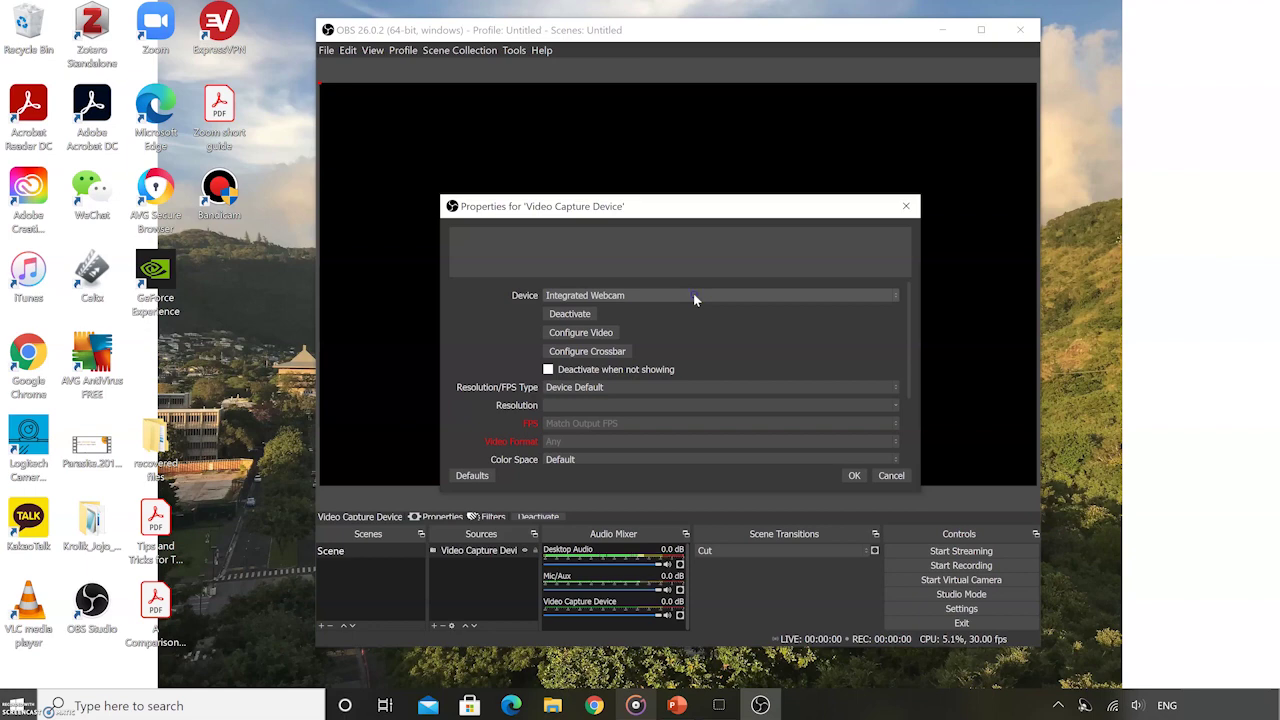
left_click(694, 296)
left_click(685, 320)
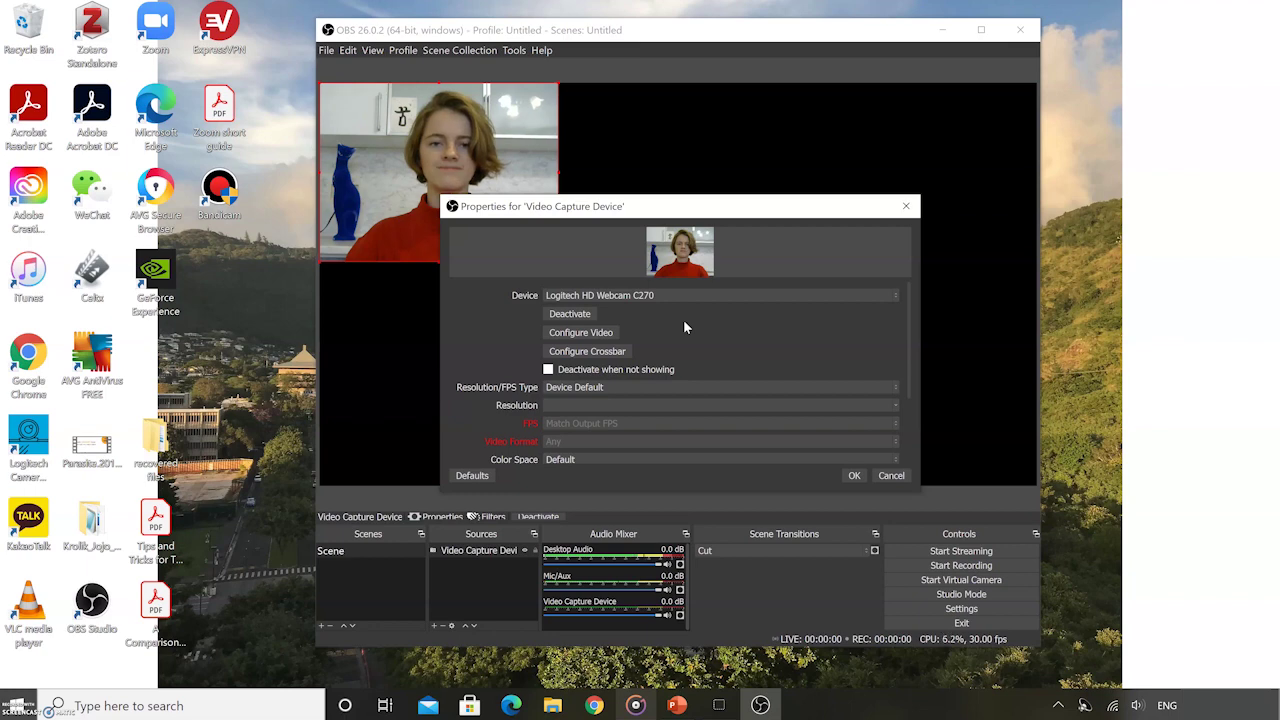
left_click(850, 477)
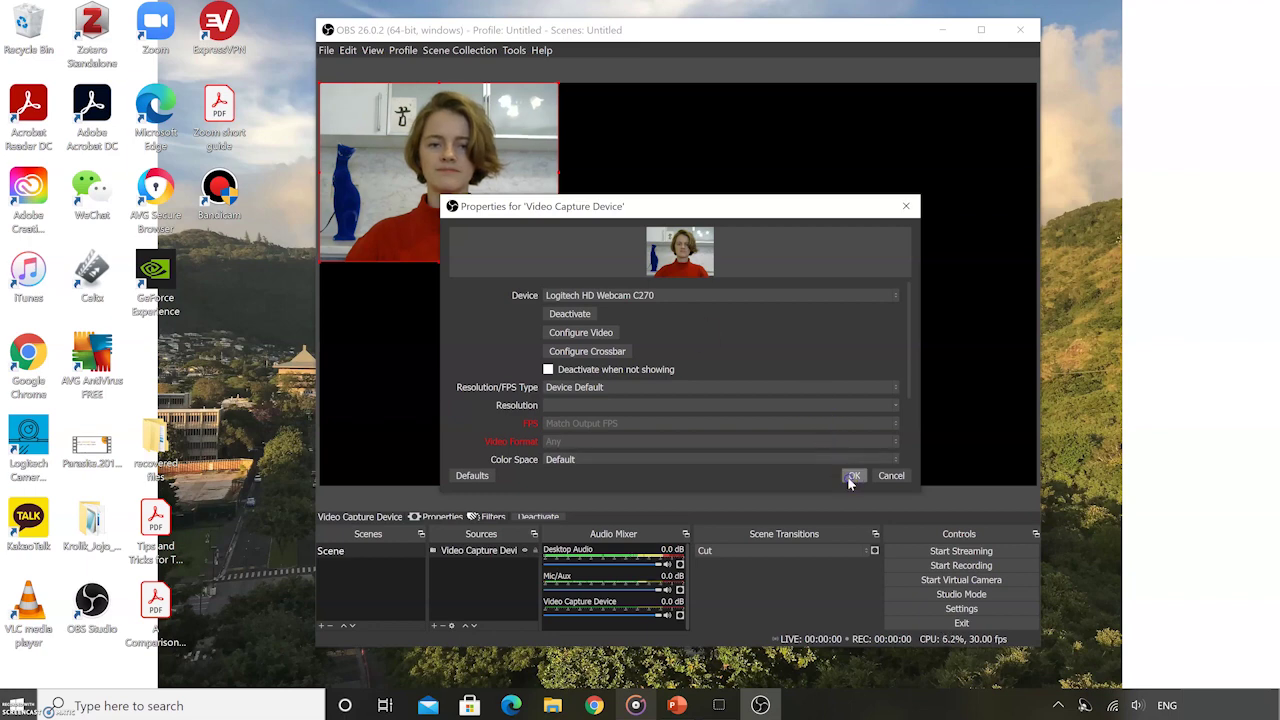
- Move and slightly shrink the webcam feed at the canvas's right side, then show PowerPoint
left_click_drag(523, 237, 797, 319)
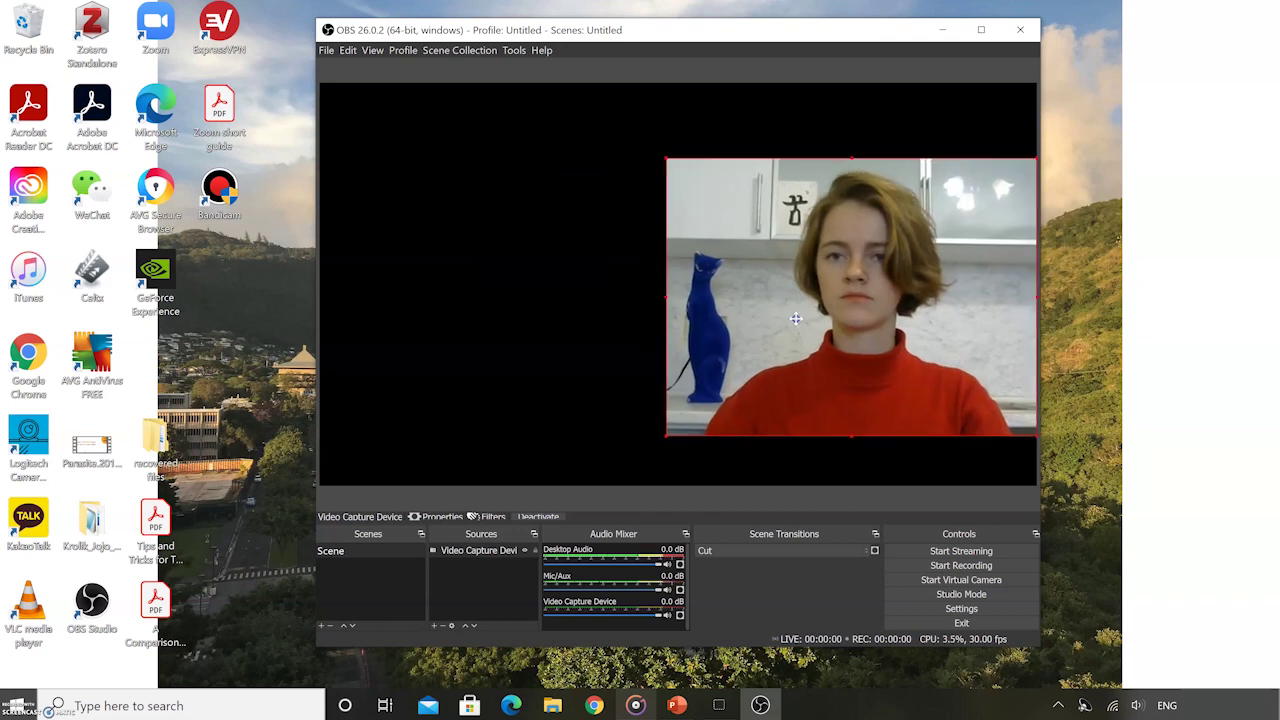
left_click(677, 171)
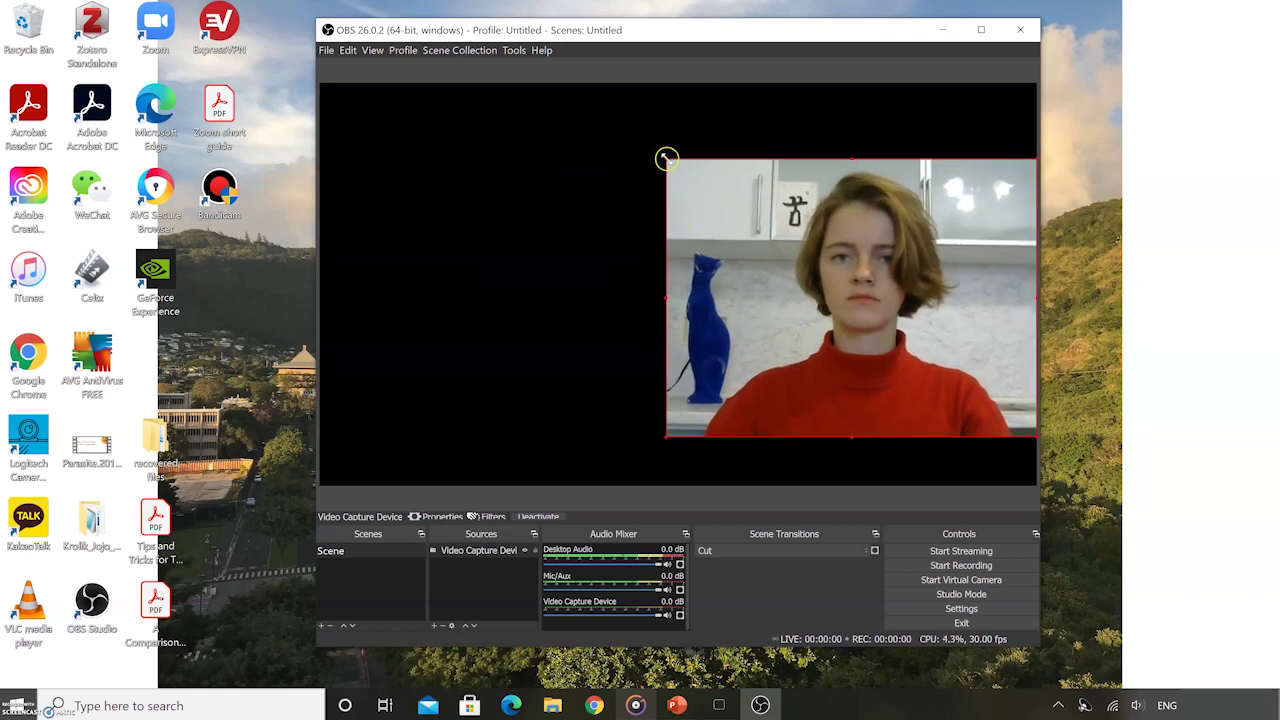
left_click_drag(665, 158, 670, 162)
left_click_drag(811, 252, 811, 244)
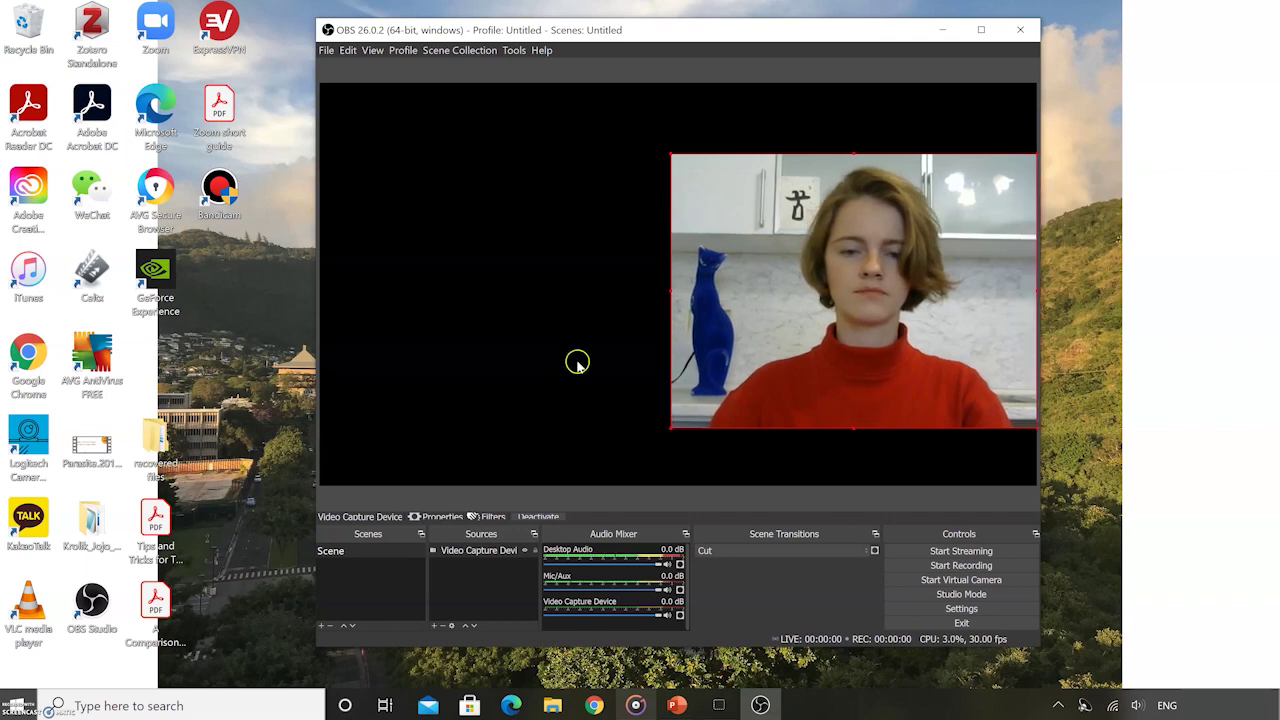
left_click(675, 705)
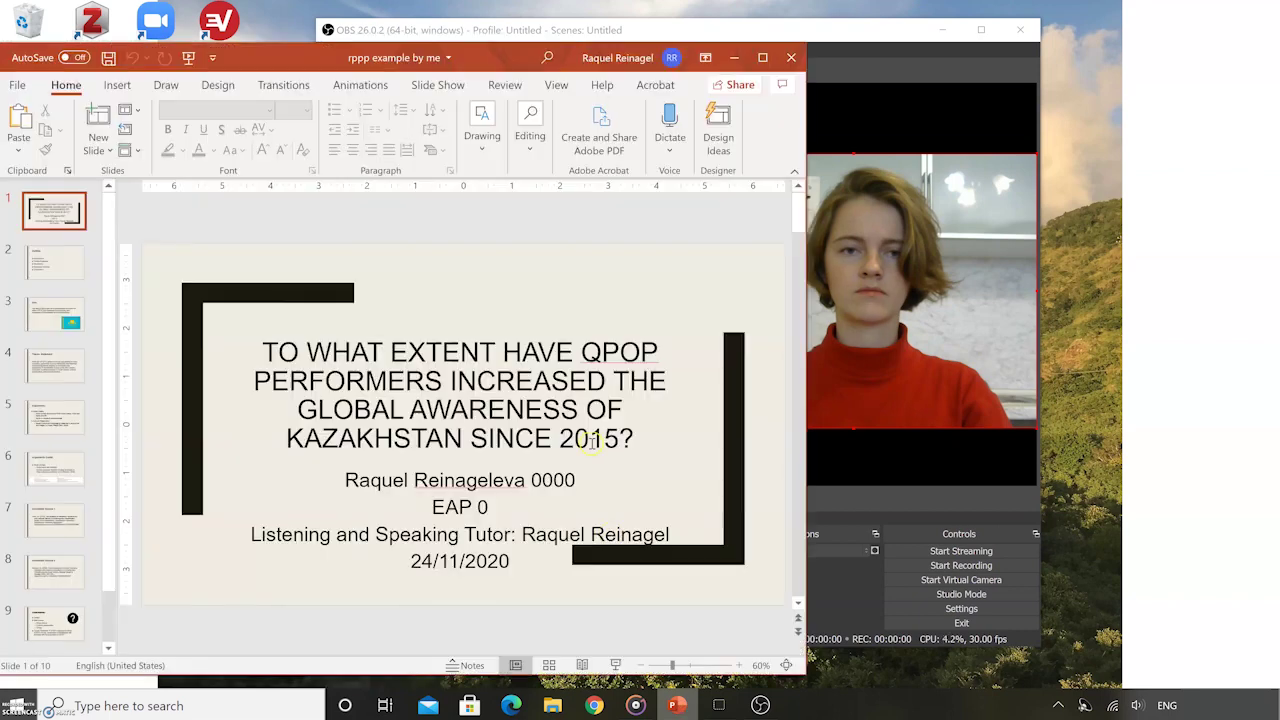
- Add a Window Capture source of the '[POWERPNT.EXE]: rppp example by me' window
left_click(703, 33)
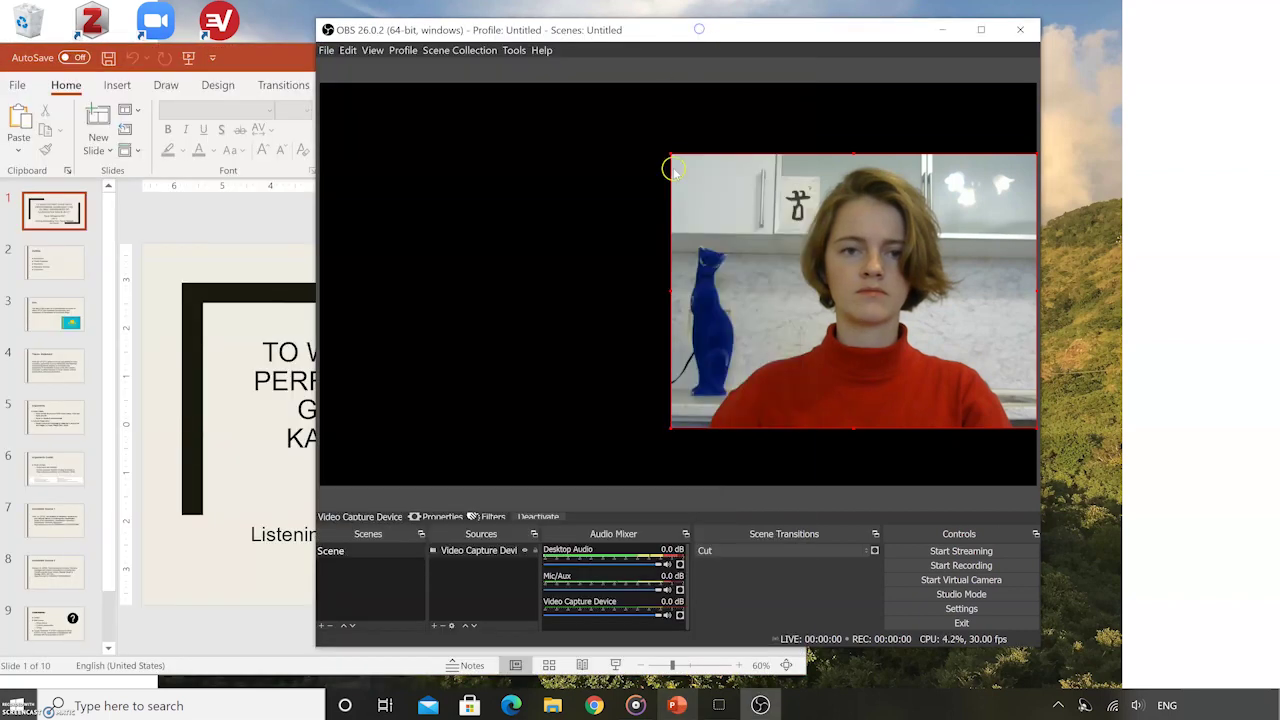
left_click(253, 45)
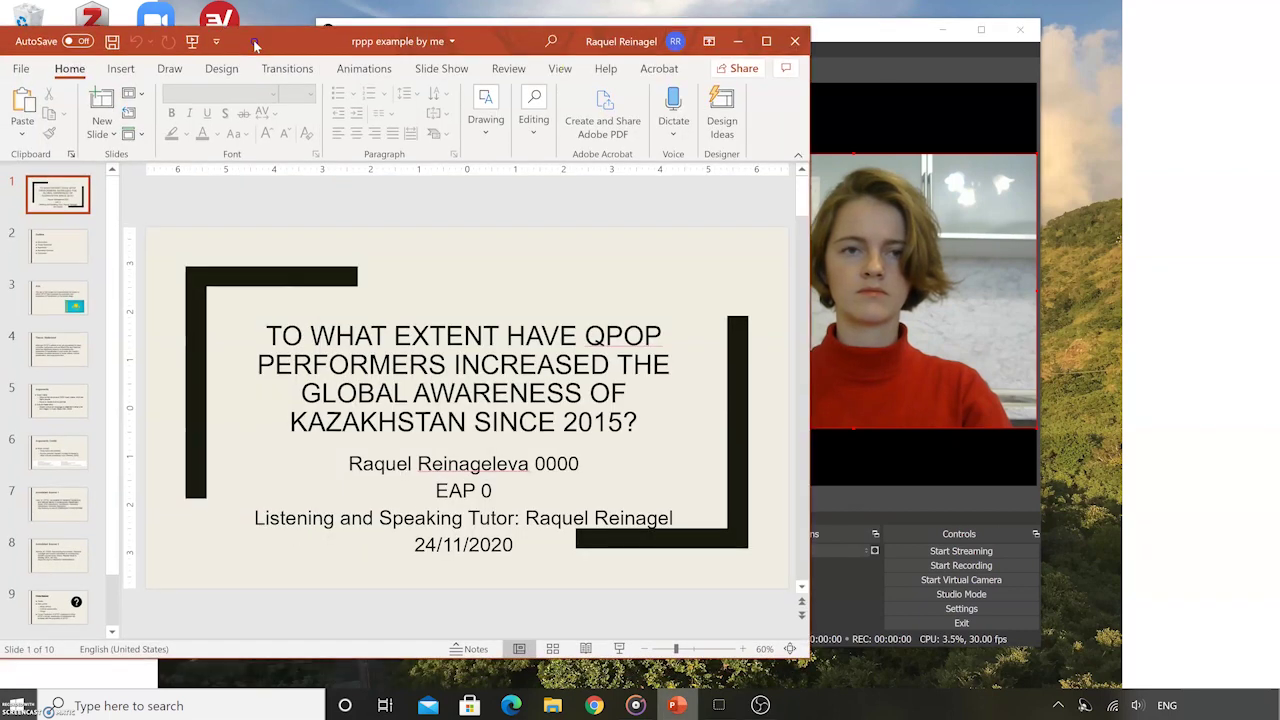
left_click(828, 33)
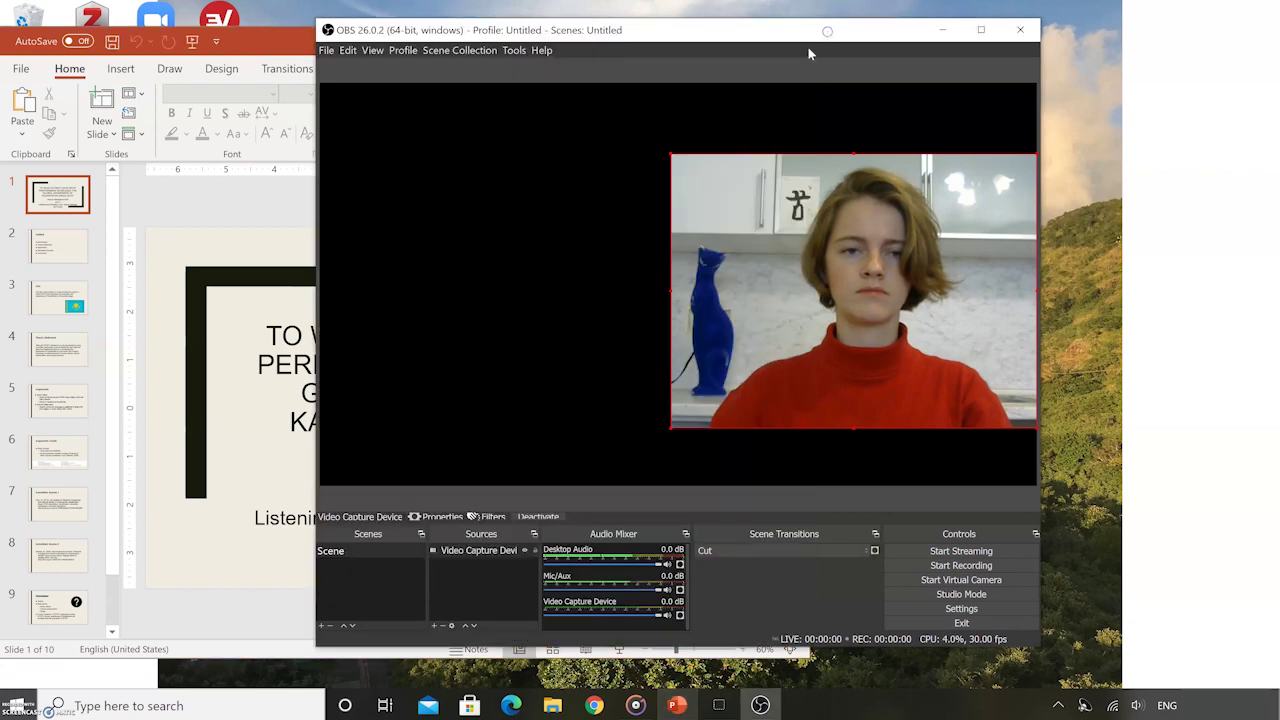
left_click(435, 626)
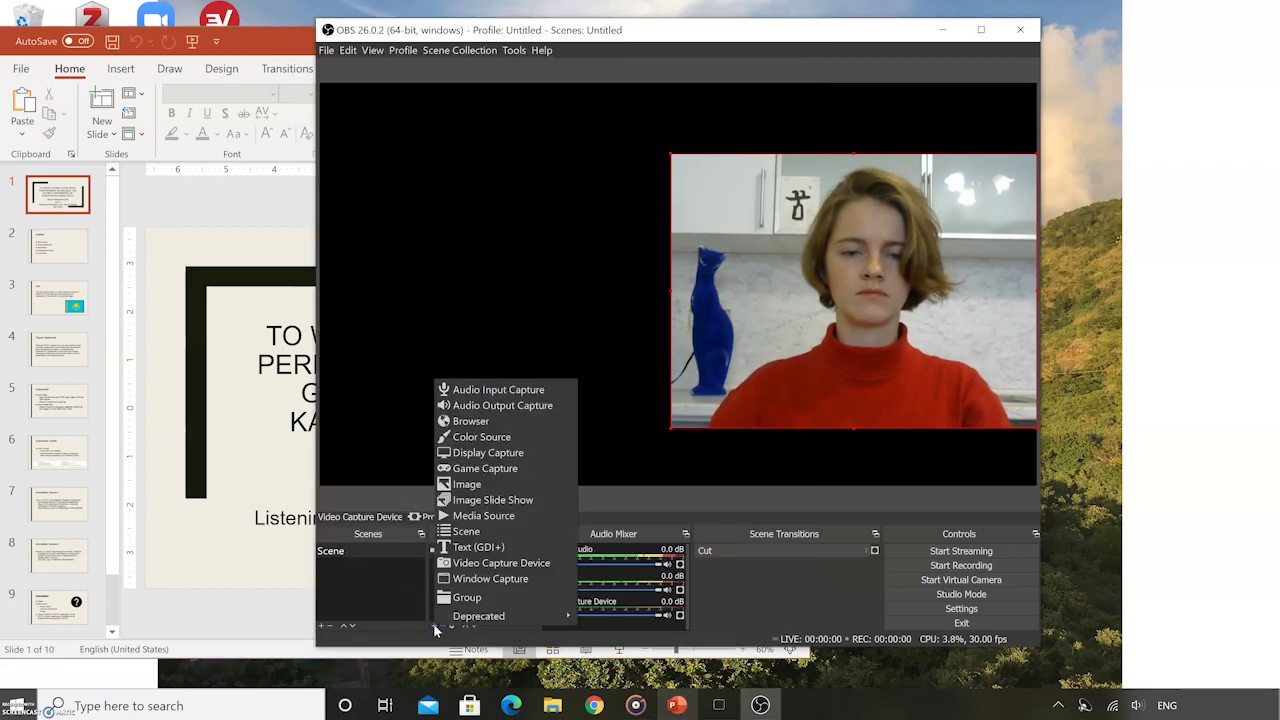
left_click(466, 579)
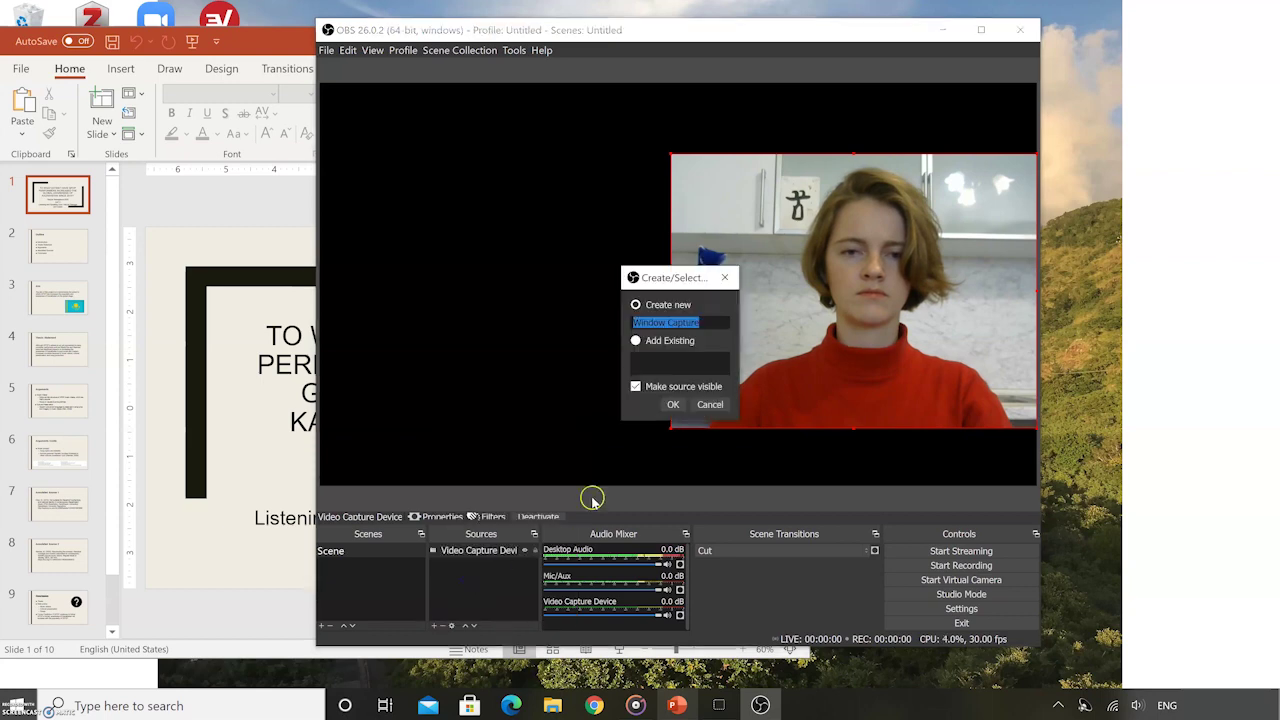
left_click(675, 405)
left_click(708, 380)
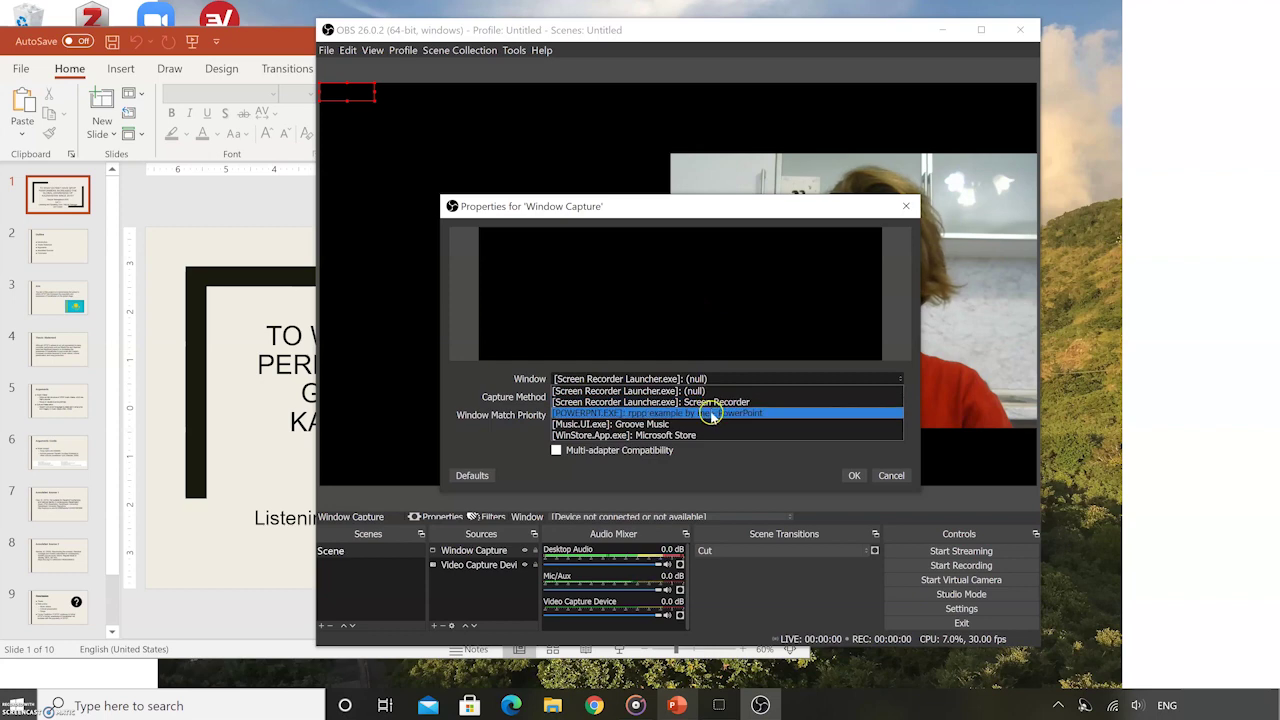
left_click(709, 413)
left_click(854, 475)
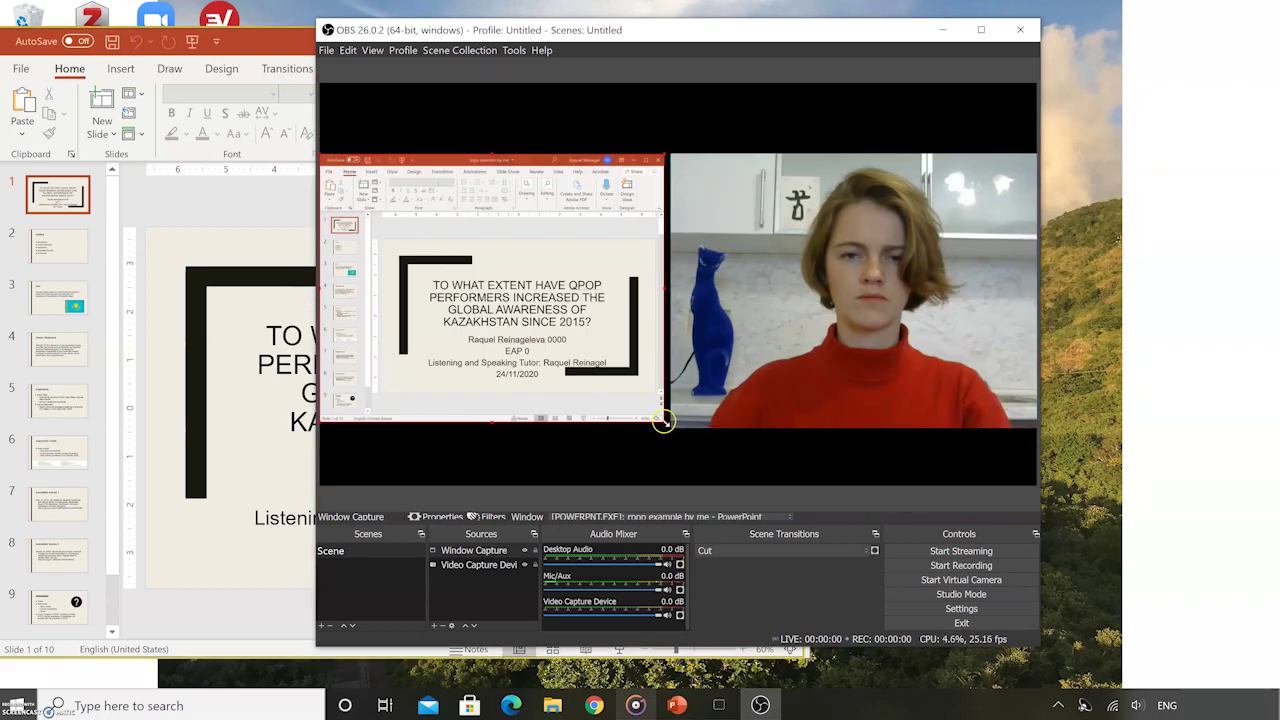
left_click(676, 705)
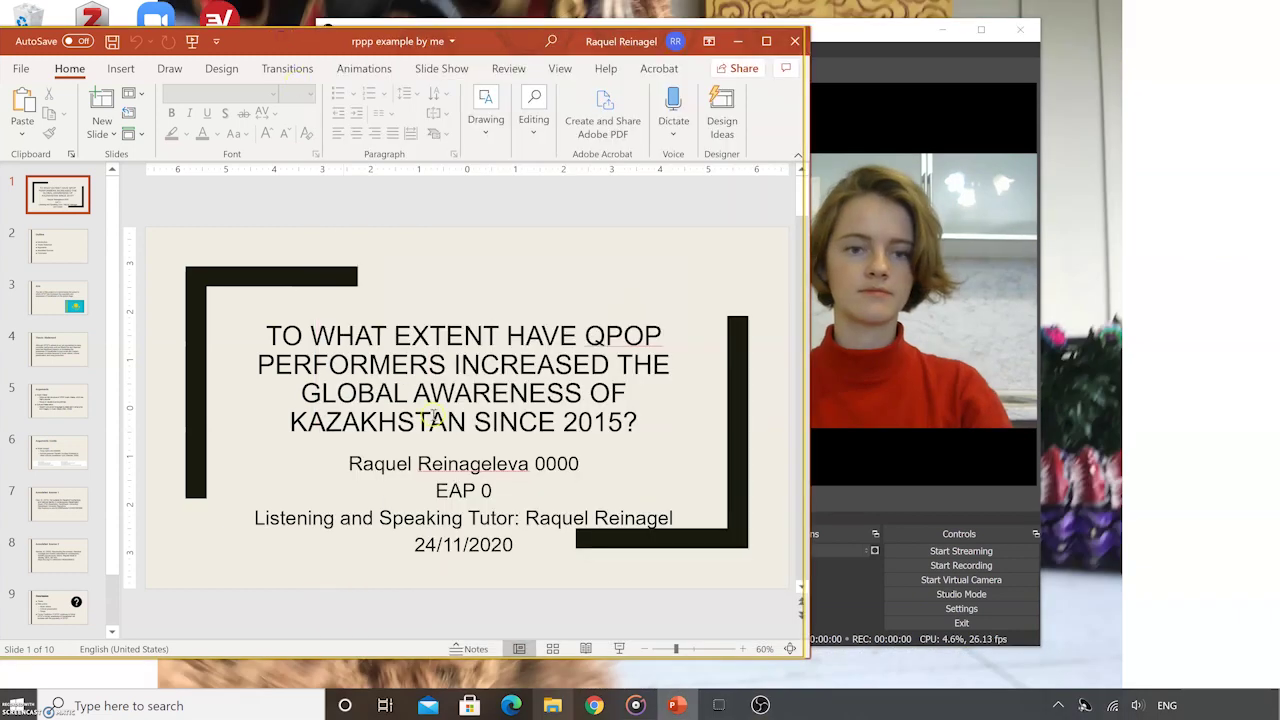
- Show the deck in Reading View, step forward past Thesis Statement, then back to Outline
left_click(587, 649)
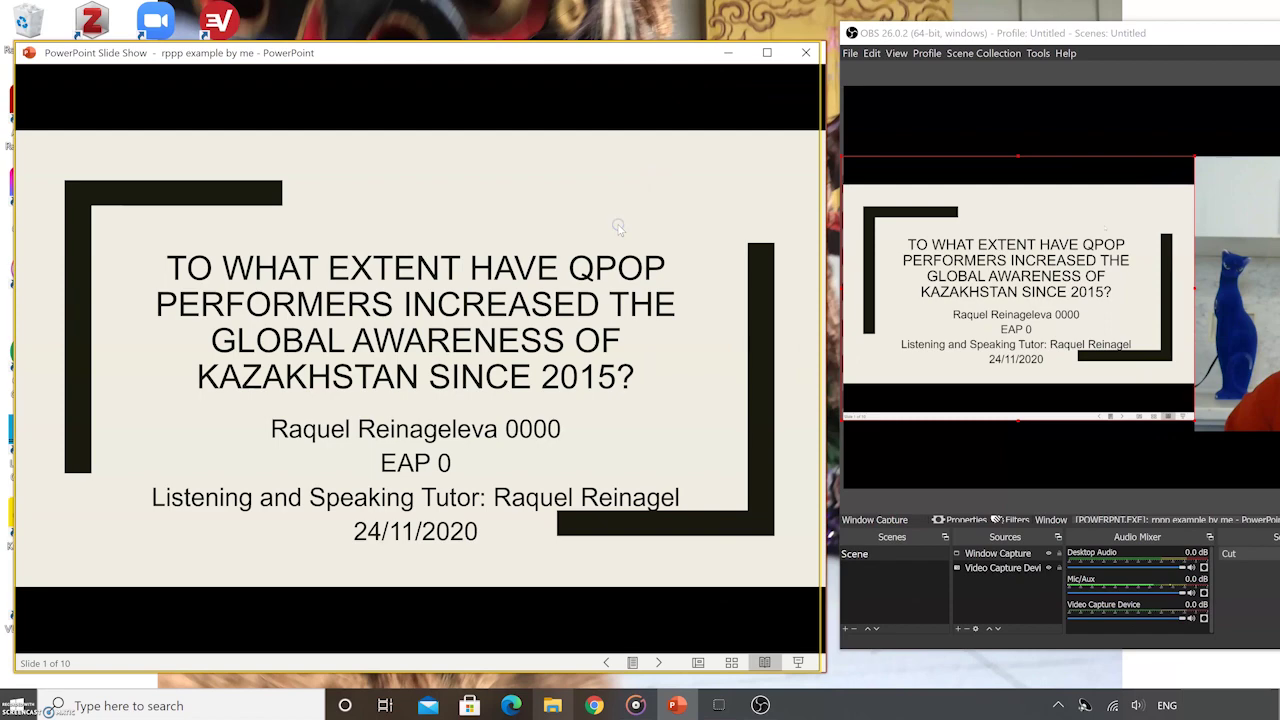
left_click(619, 230)
key("Right")
key("Right")
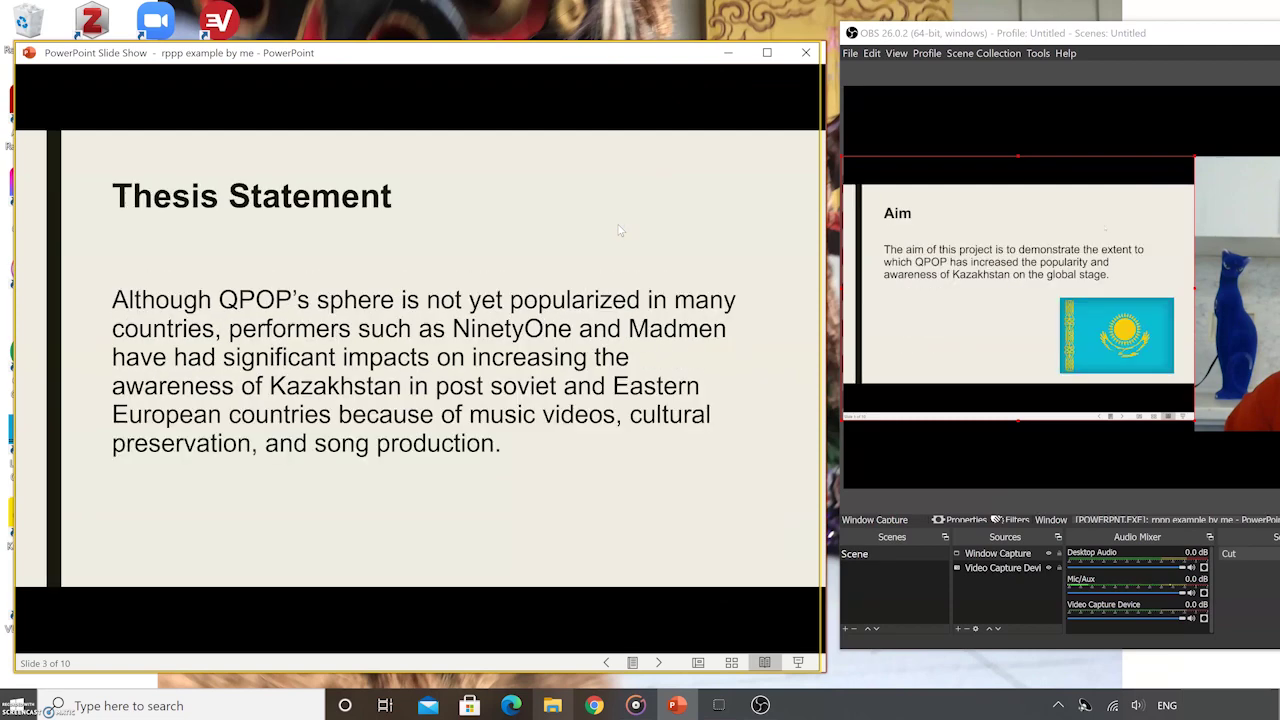
key("Right")
key("Left")
key("Left")
key("Left")
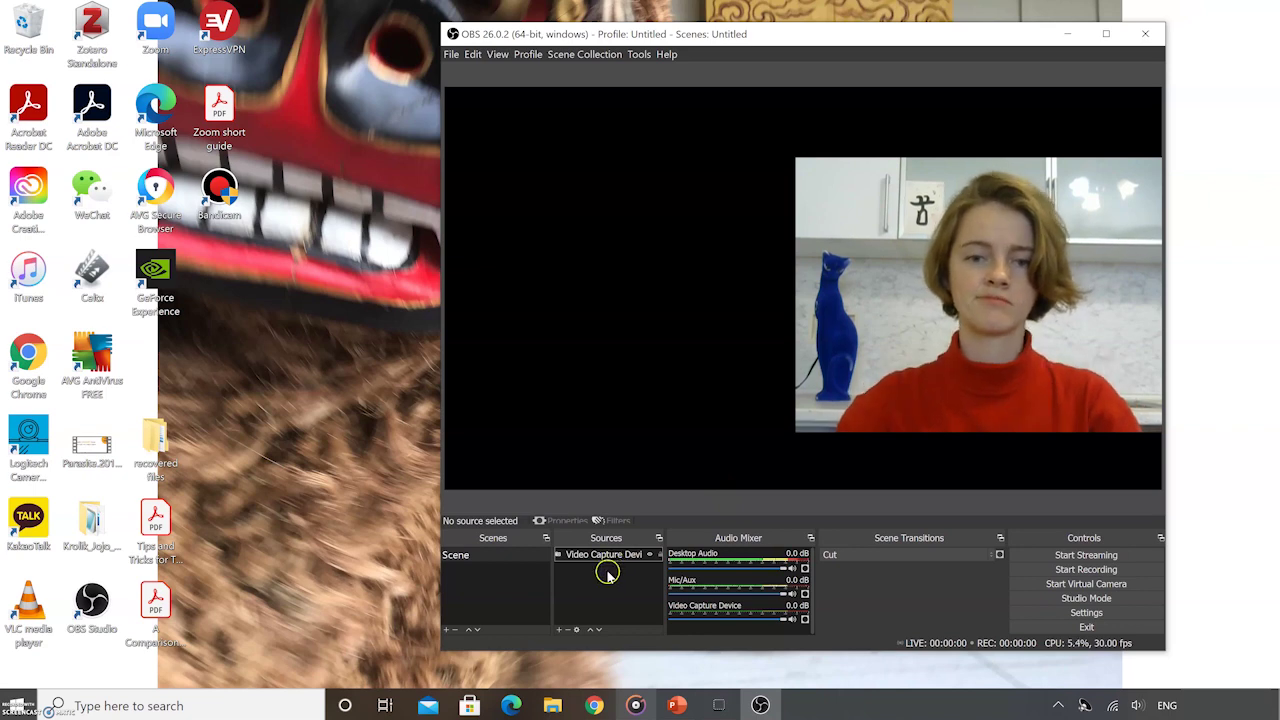
- Add a Browser source, then open RPPP Example.pptx's options in the Google Drive Powerpoints folder
left_click(561, 630)
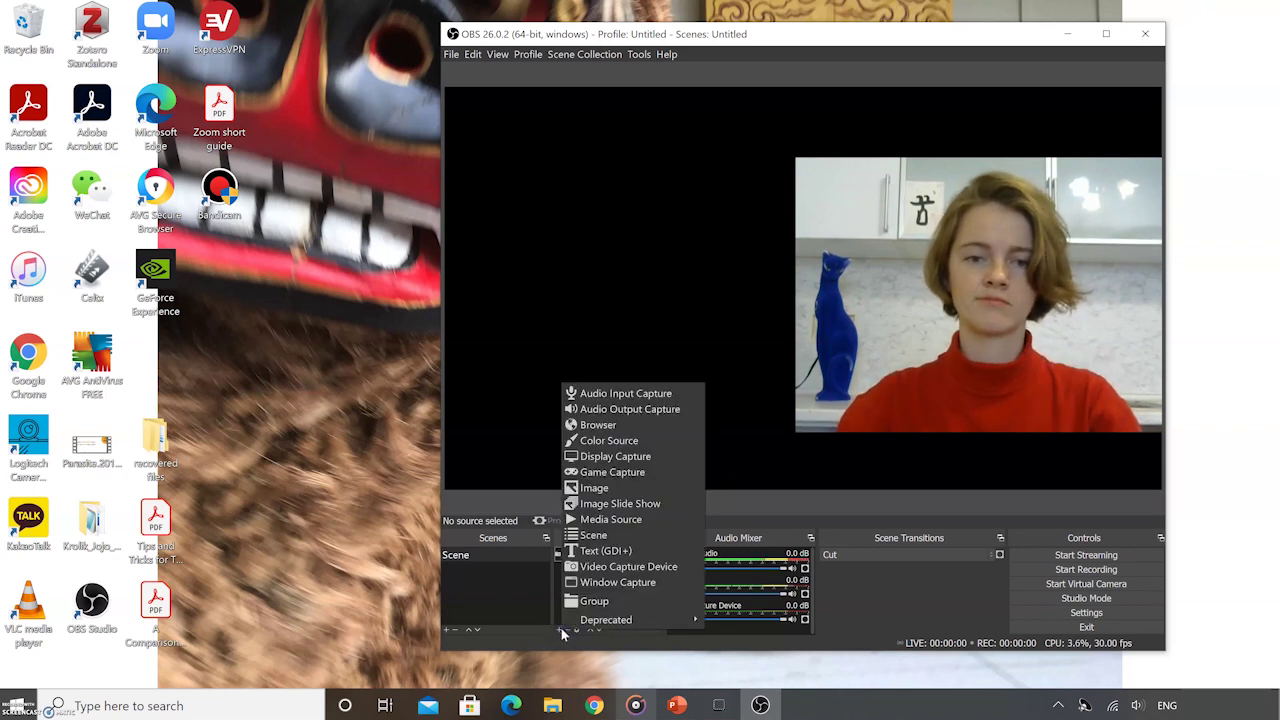
left_click(620, 426)
left_click(797, 407)
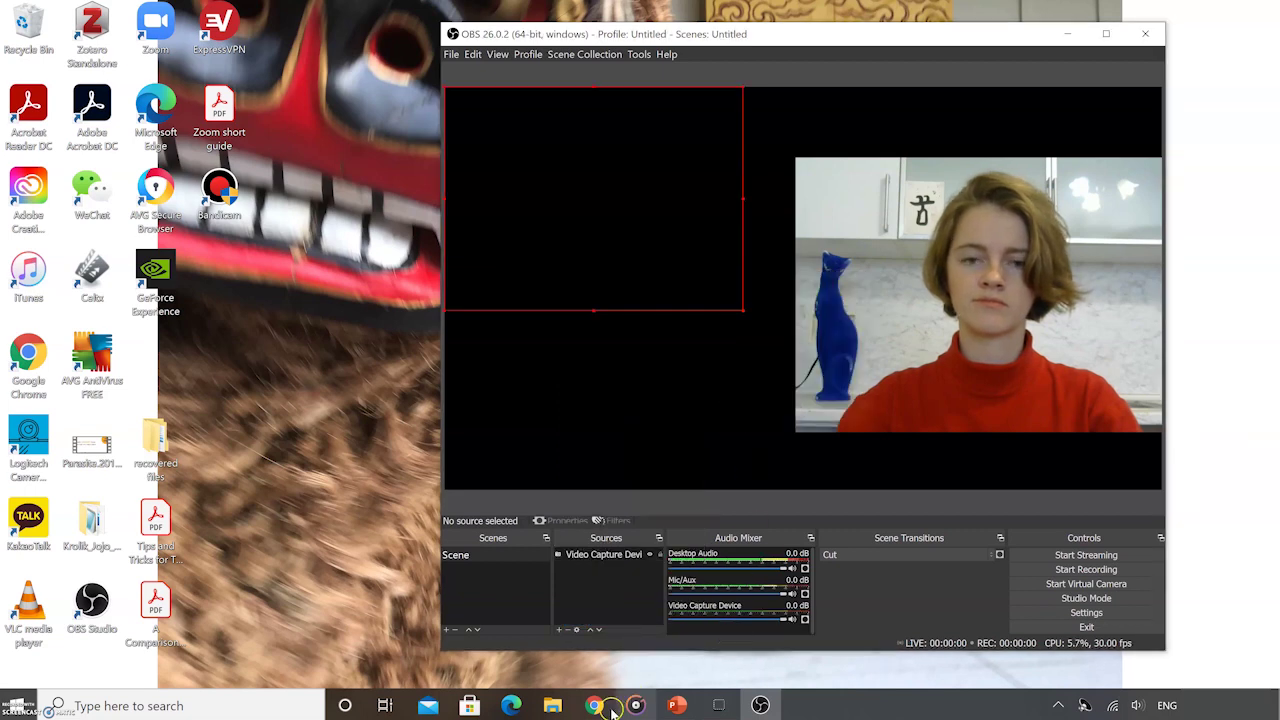
left_click(594, 705)
right_click(334, 297)
- Share RPPP Example.pptx with 'Anyone with the link' view access and copy its link
left_click(390, 310)
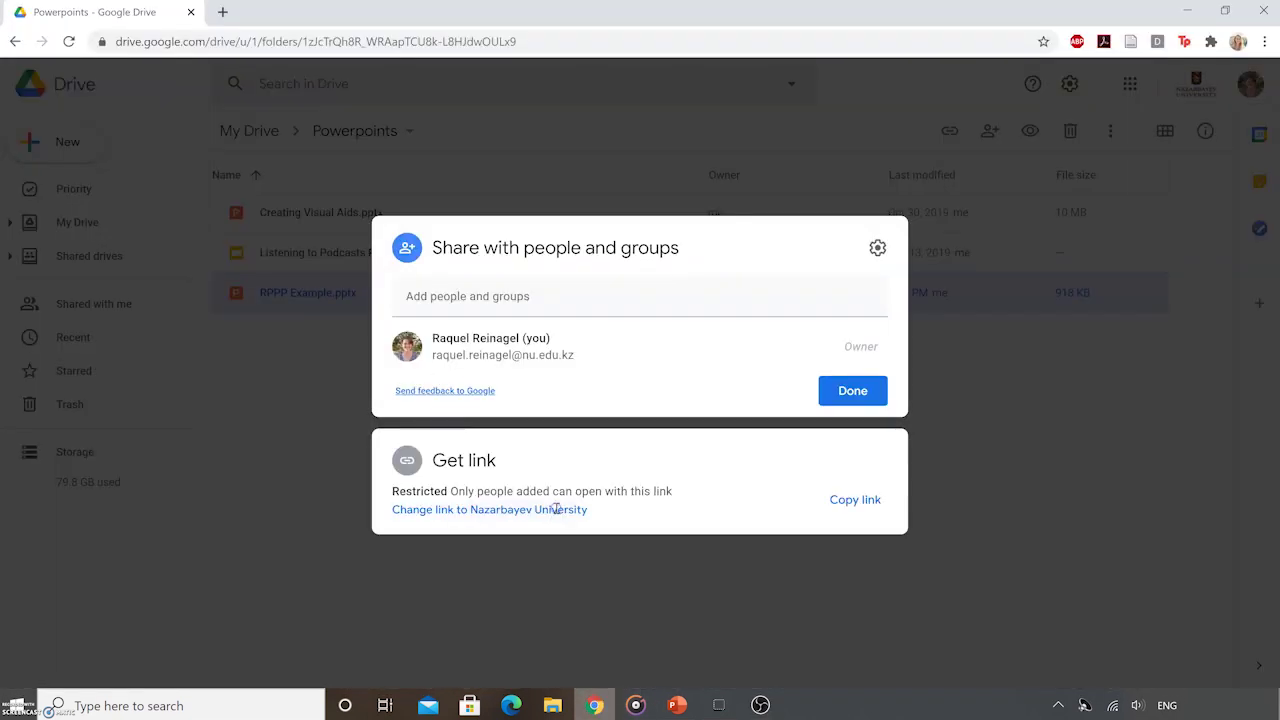
left_click(556, 509)
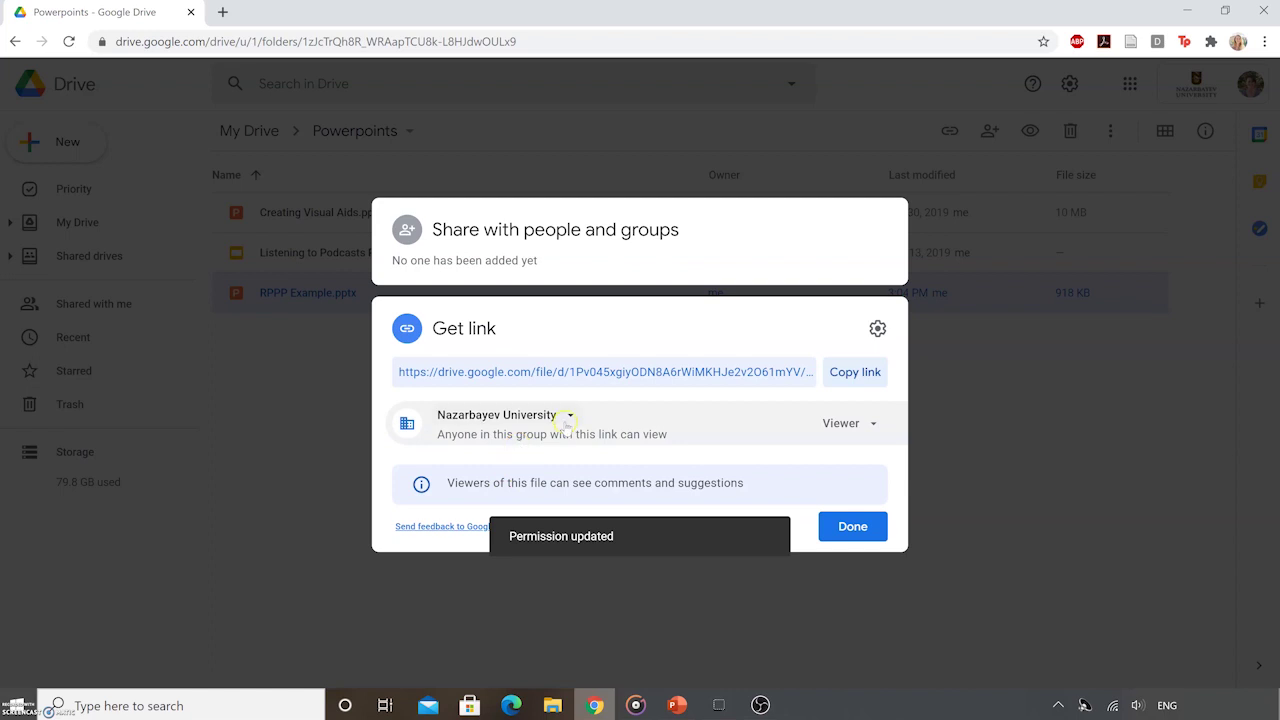
left_click(566, 418)
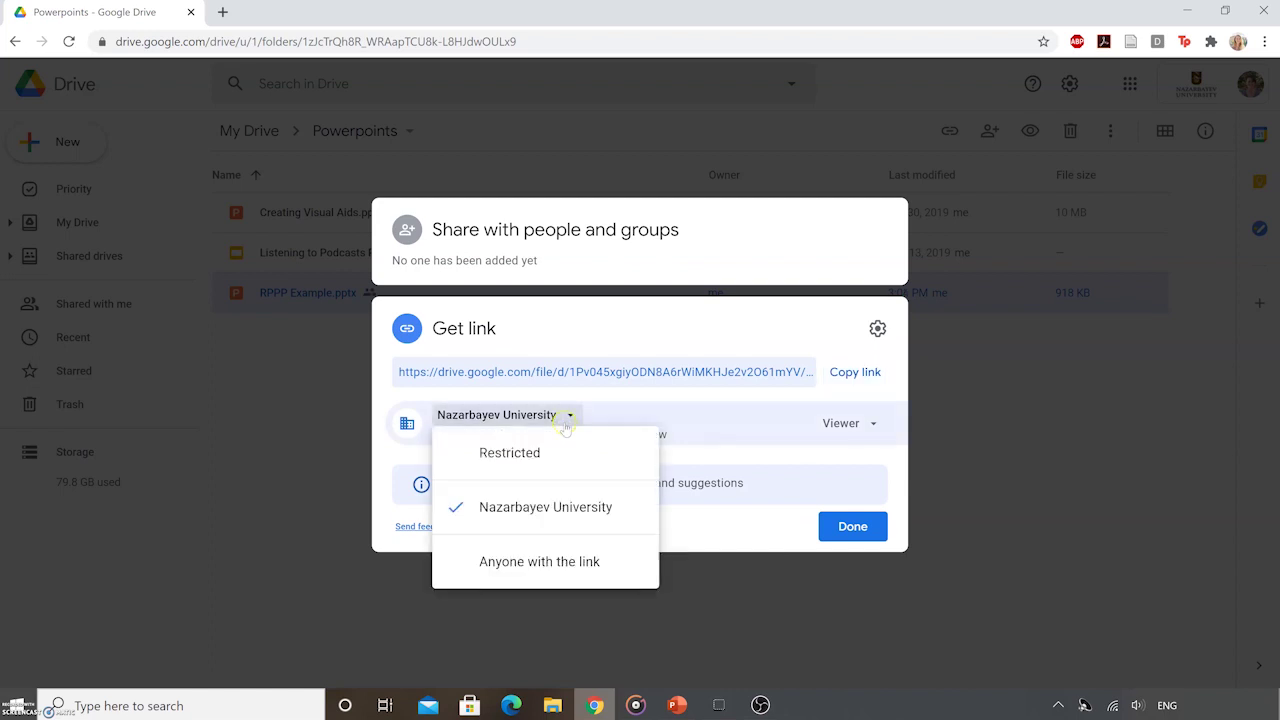
left_click(535, 561)
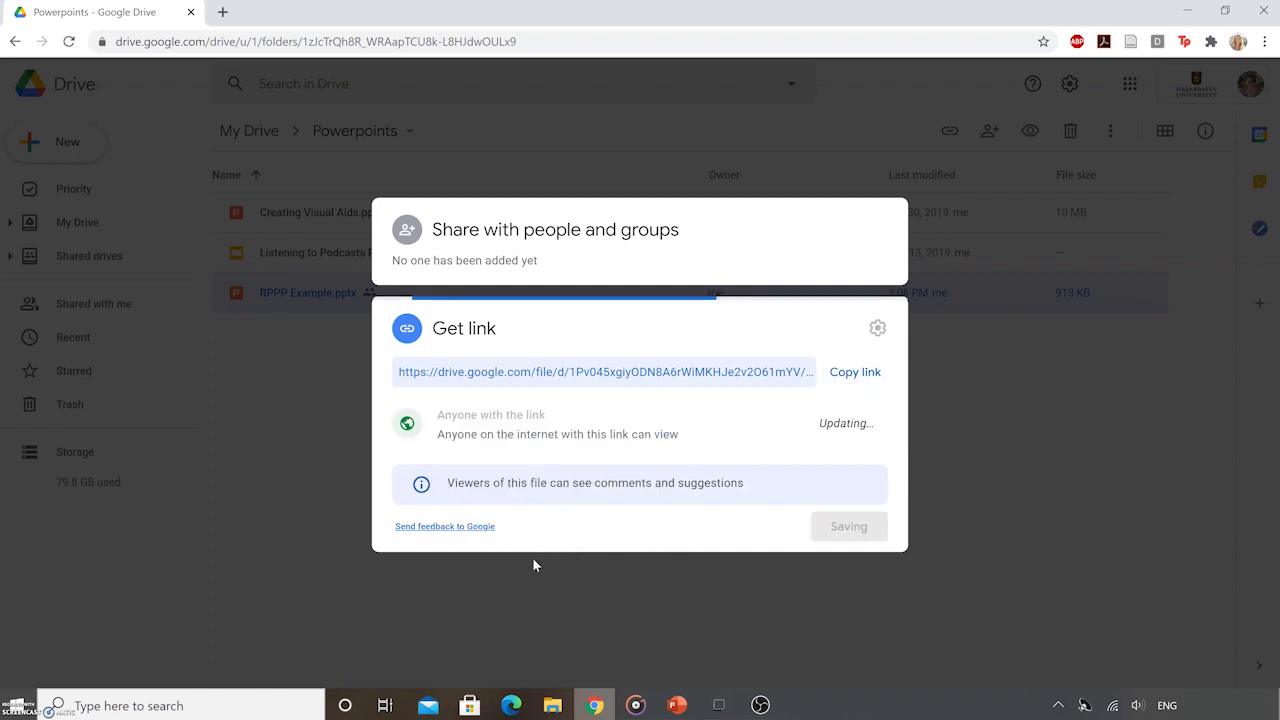
left_click(866, 372)
left_click(760, 705)
- Set the Browser source URL to the copied Google Drive share link
triple_click(808, 355)
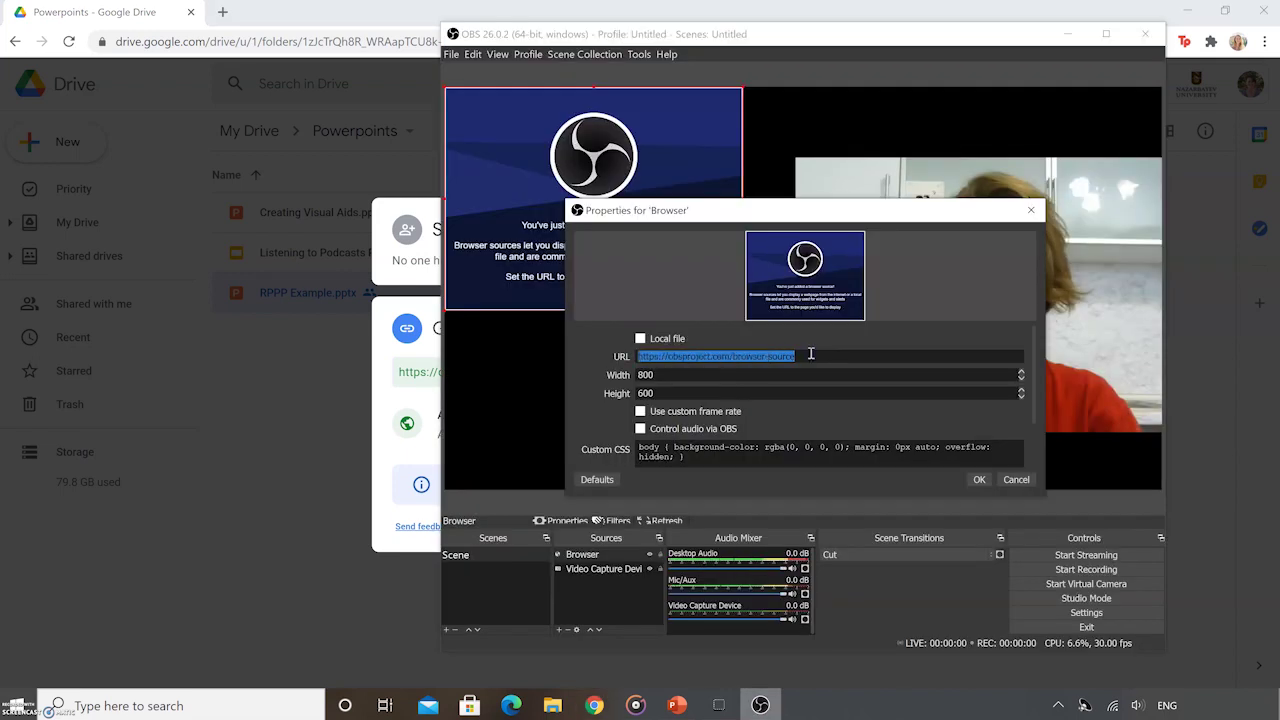
key("ctrl+v")
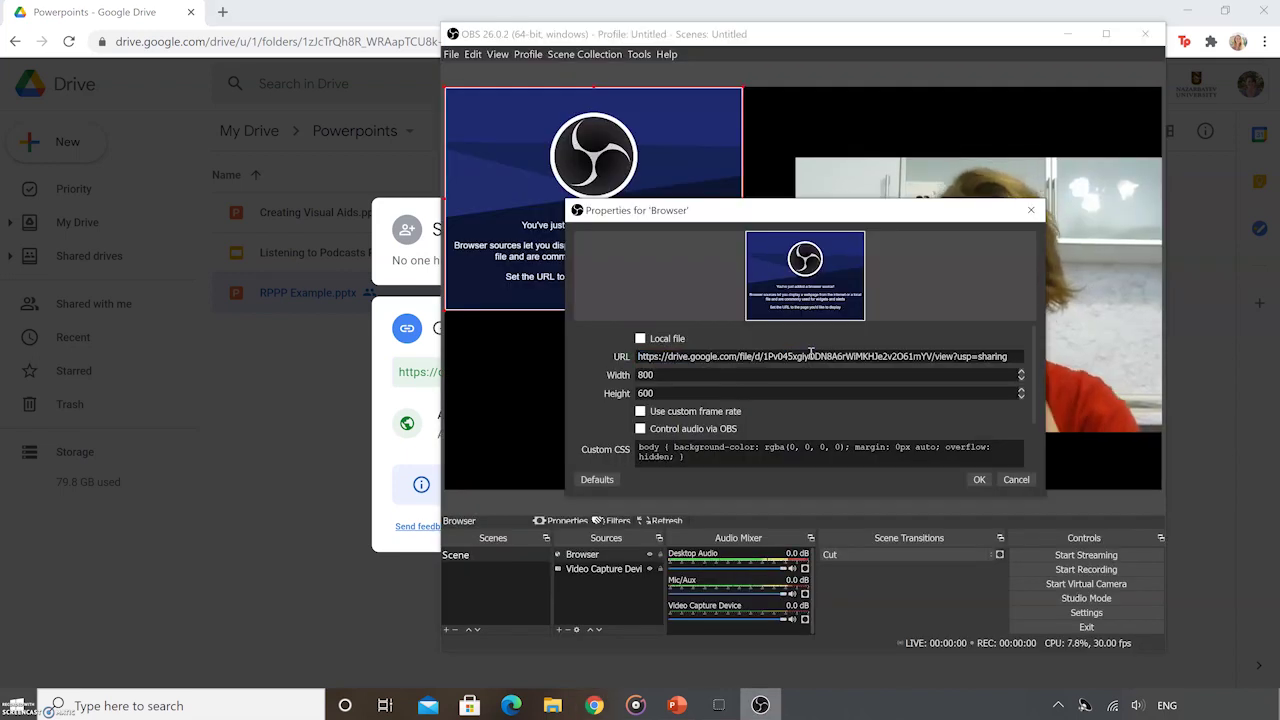
left_click(979, 480)
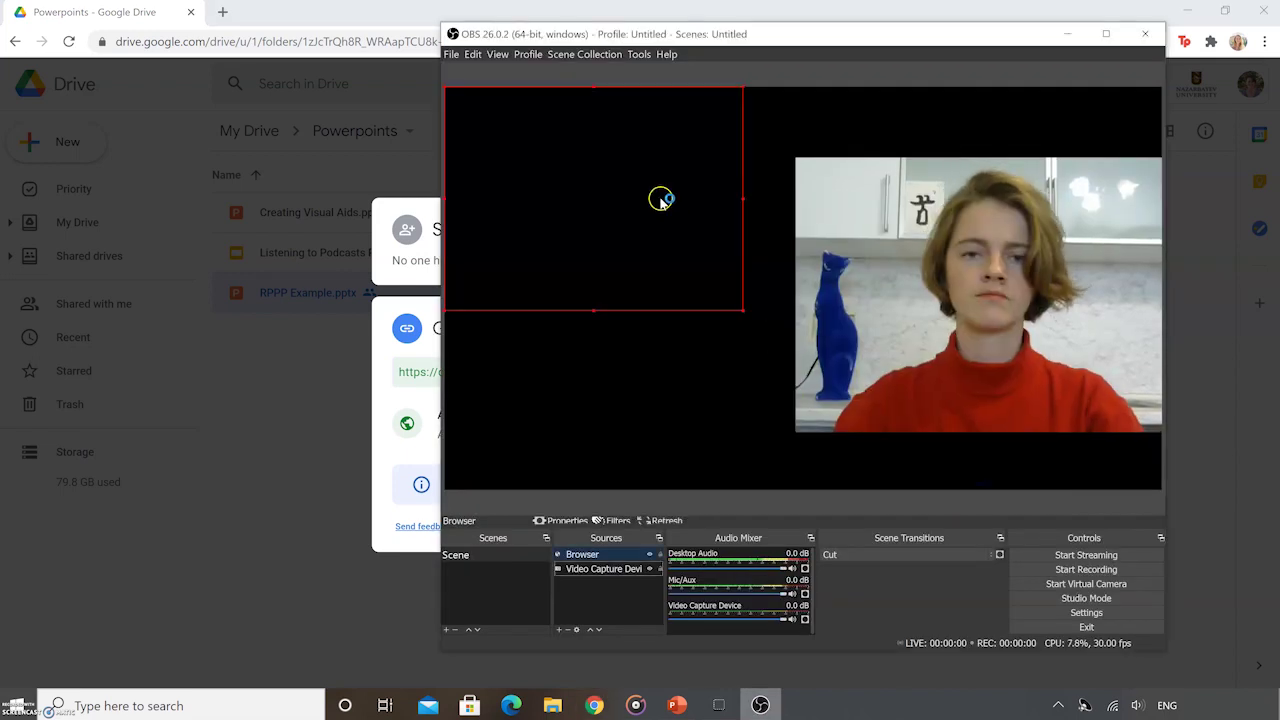
- Interact with the Browser source and fit the slide to the viewer width
right_click(590, 558)
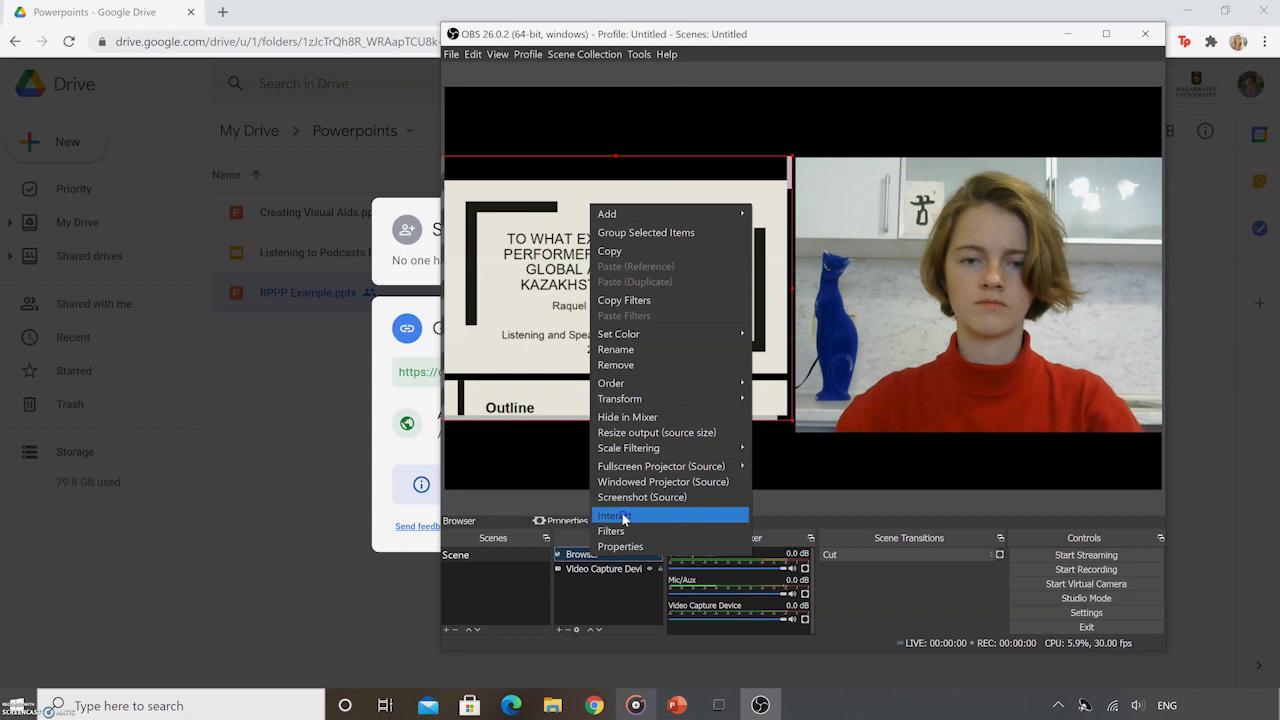
left_click(623, 517)
double_click(800, 350)
left_click_drag(790, 172, 258, 155)
left_click(312, 472)
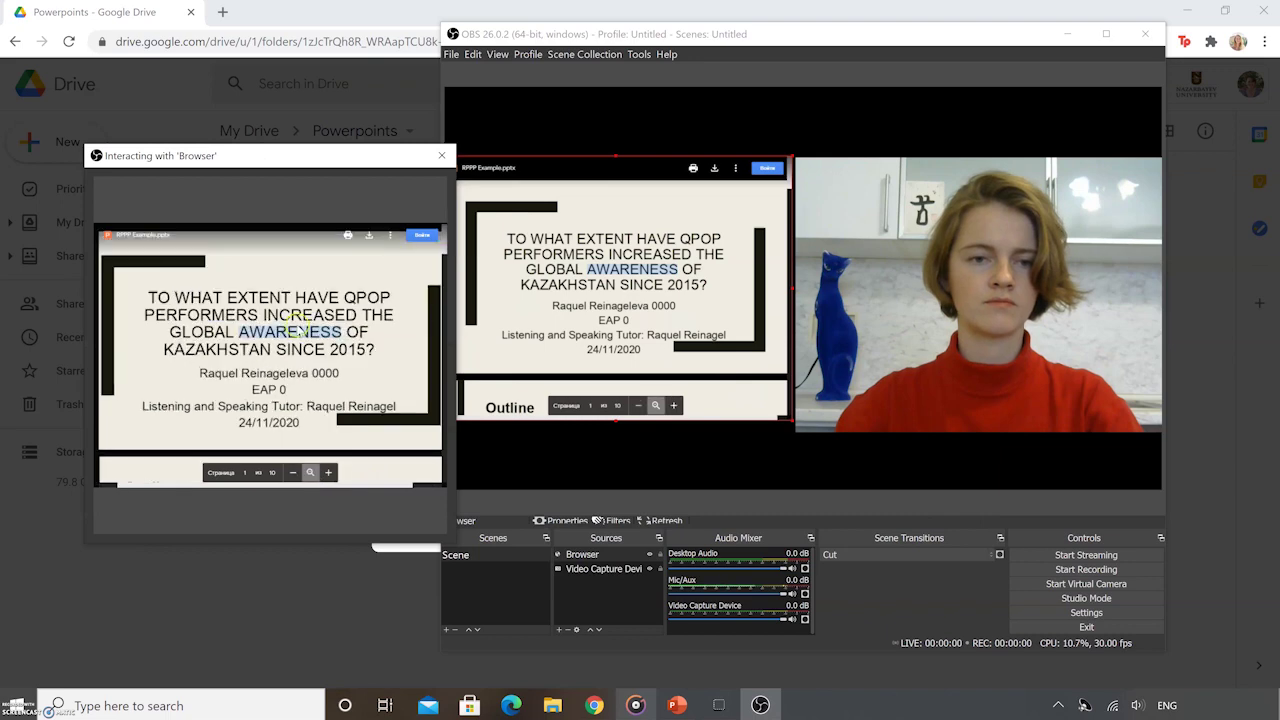
scroll(328, 360, "up", 1)
scroll(330, 356, "down", 1)
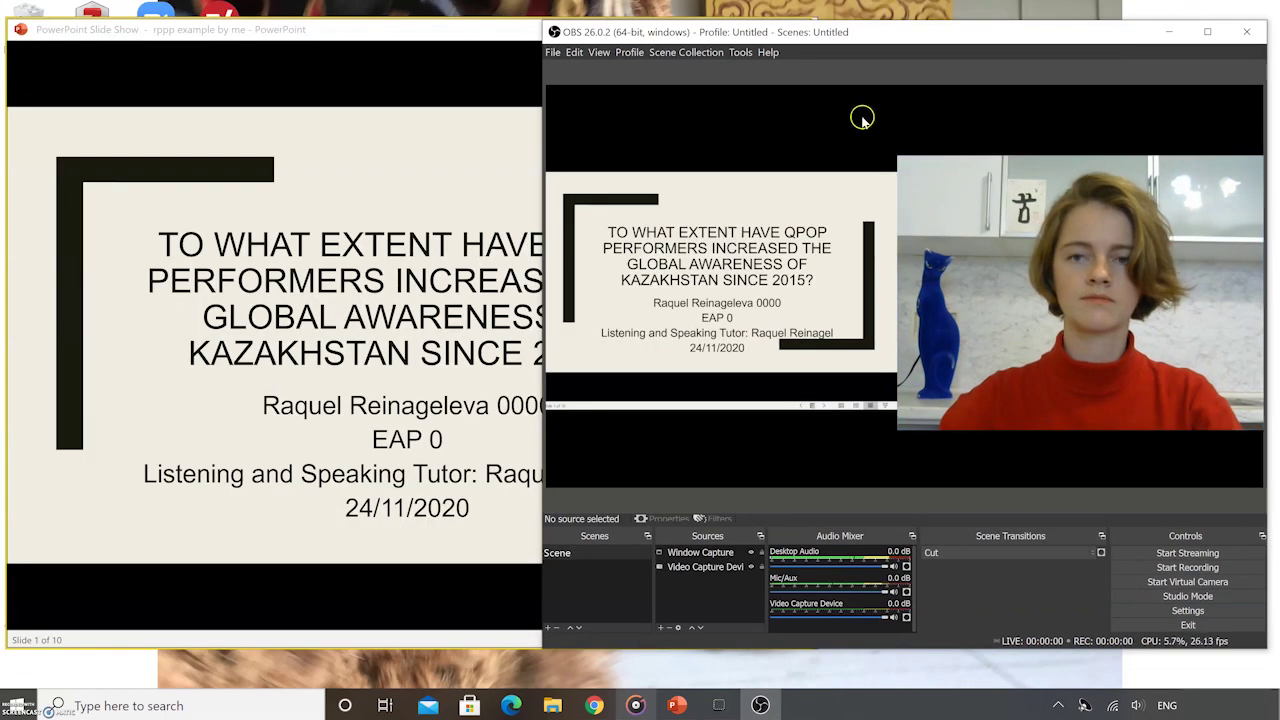
- Record the slide show with webcam while advancing through the slides, then stop recording
left_click(1155, 571)
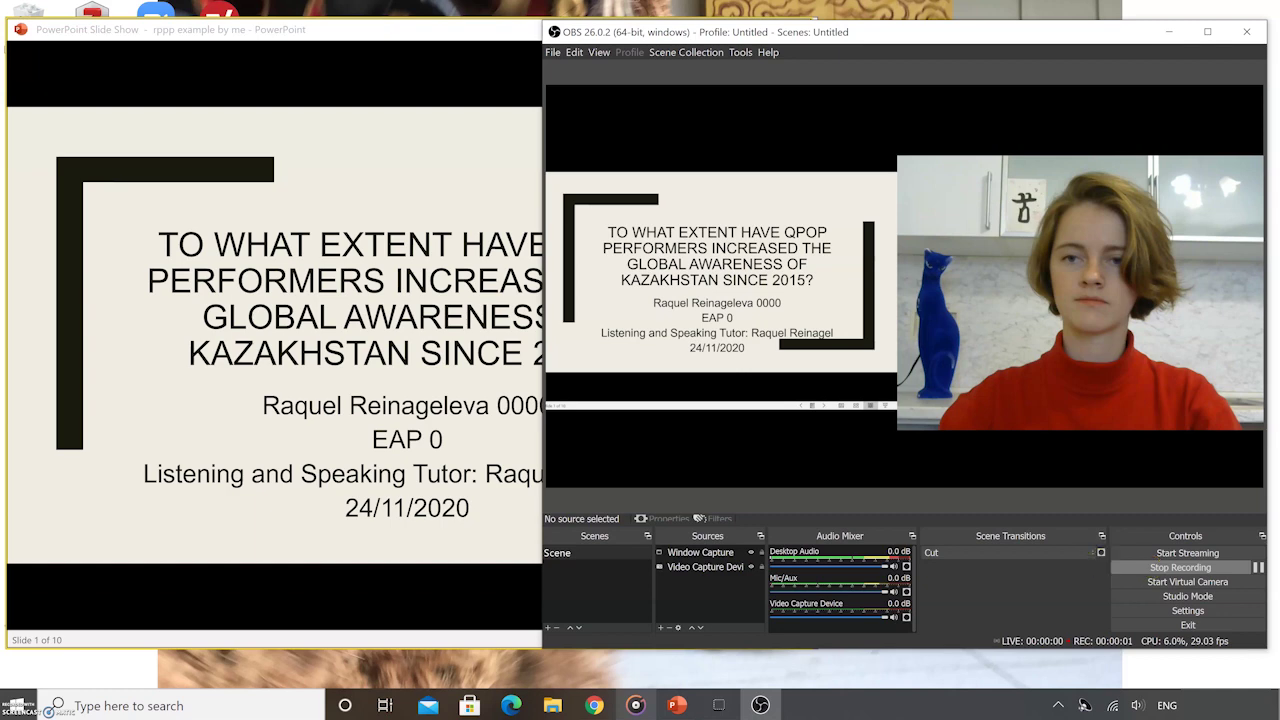
left_click(485, 30)
left_click(636, 371)
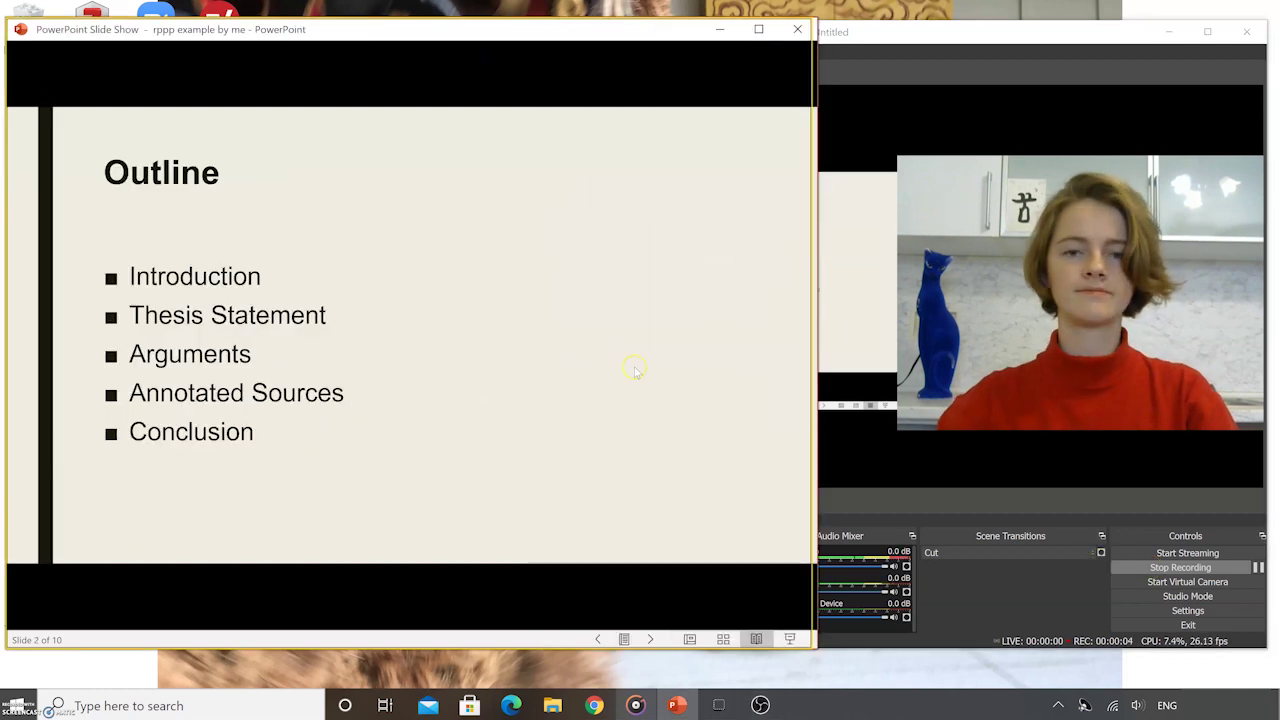
left_click(636, 371)
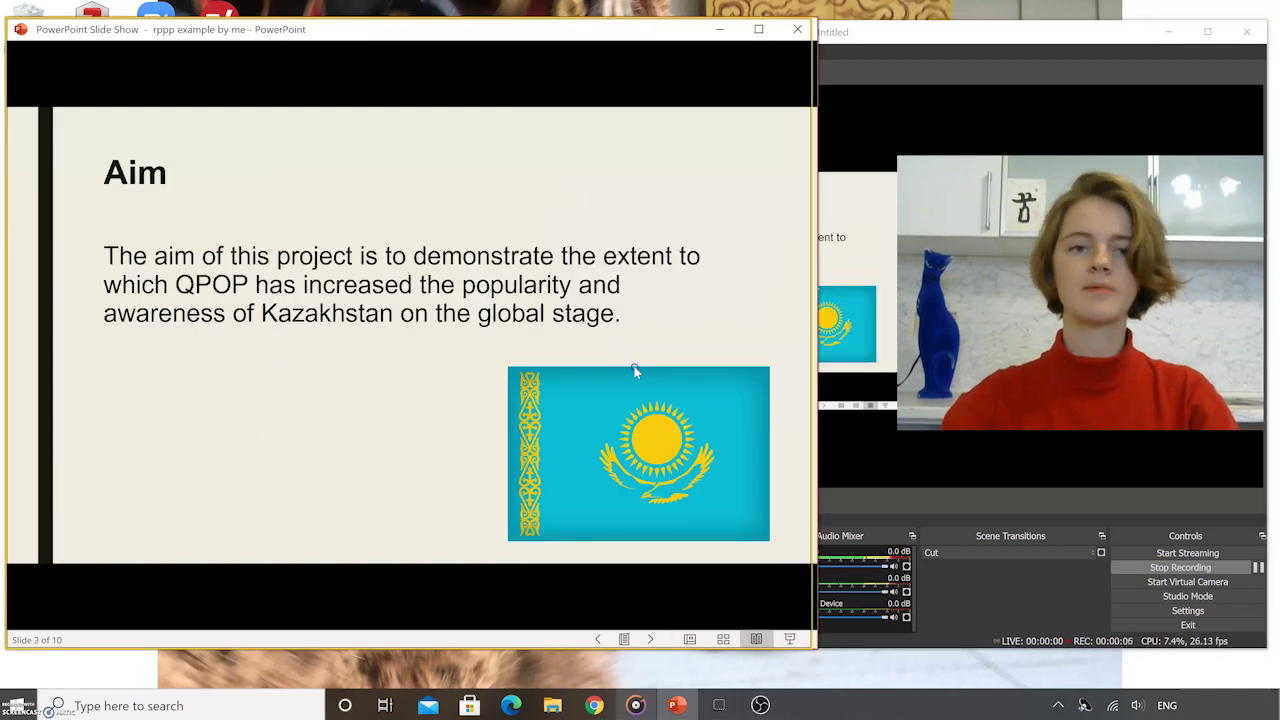
left_click(636, 371)
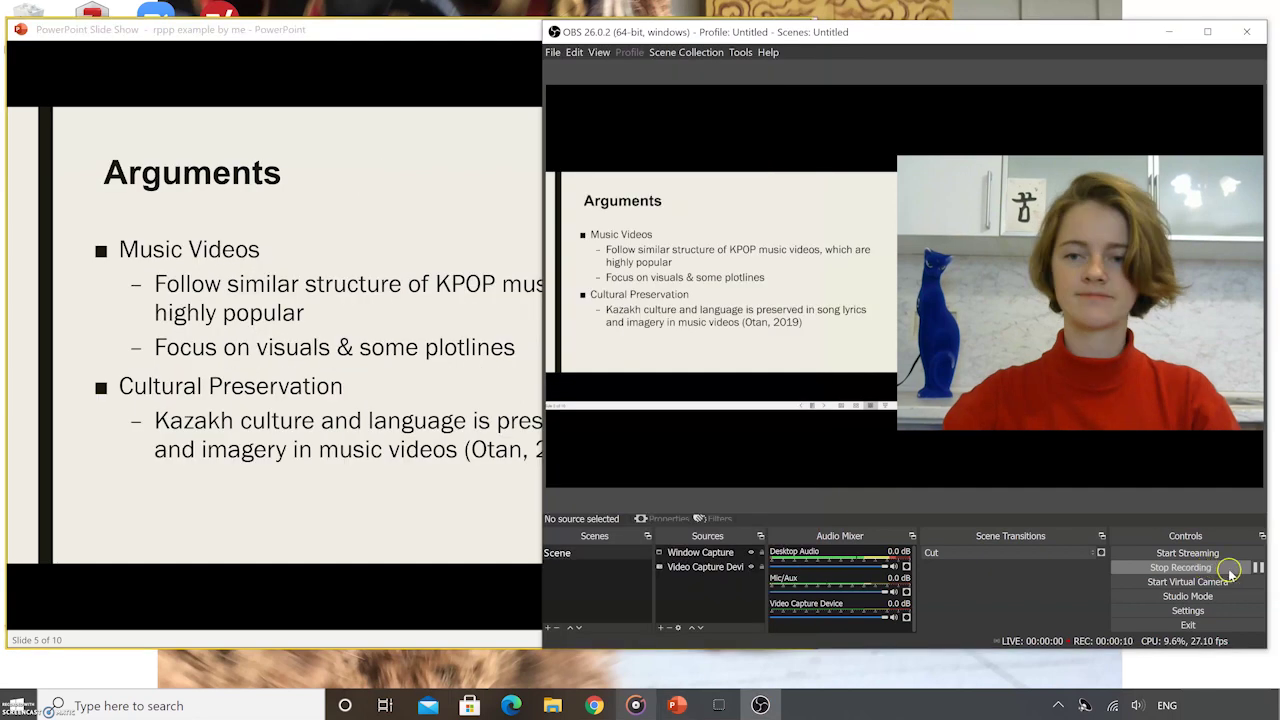
left_click(1229, 569)
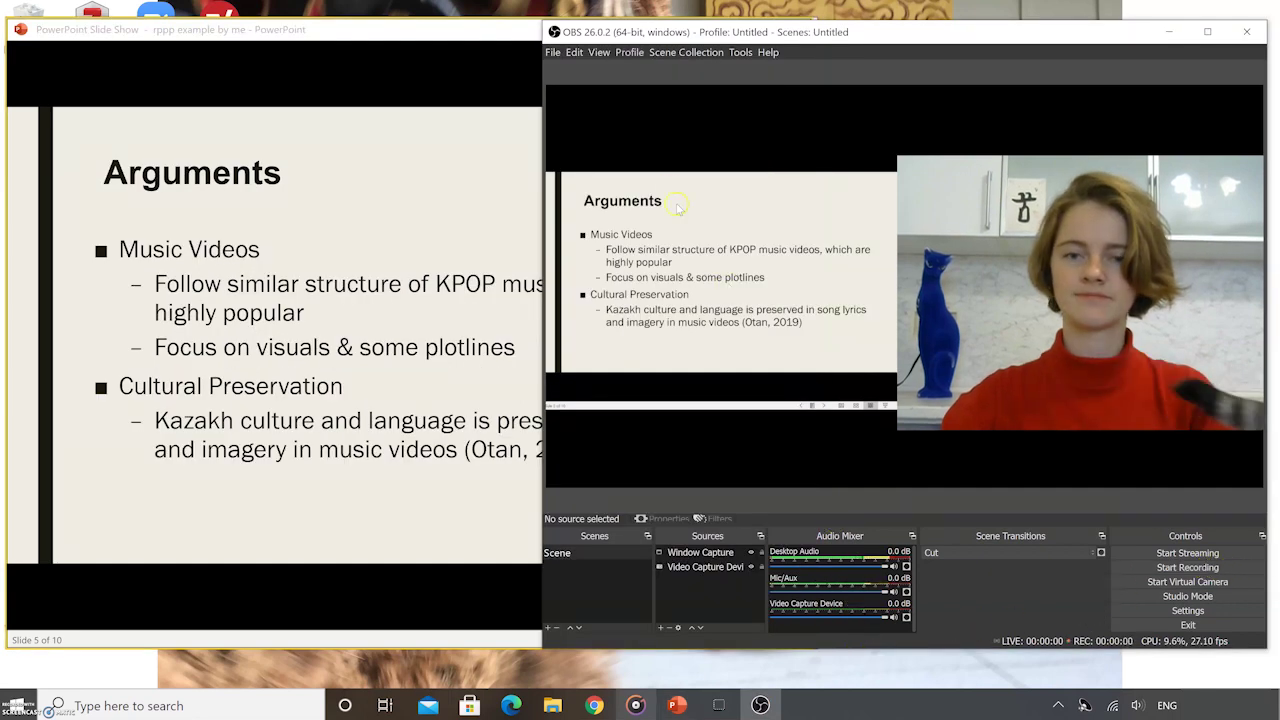
- Open the saved recordings folder via File > Show Recordings
left_click(550, 53)
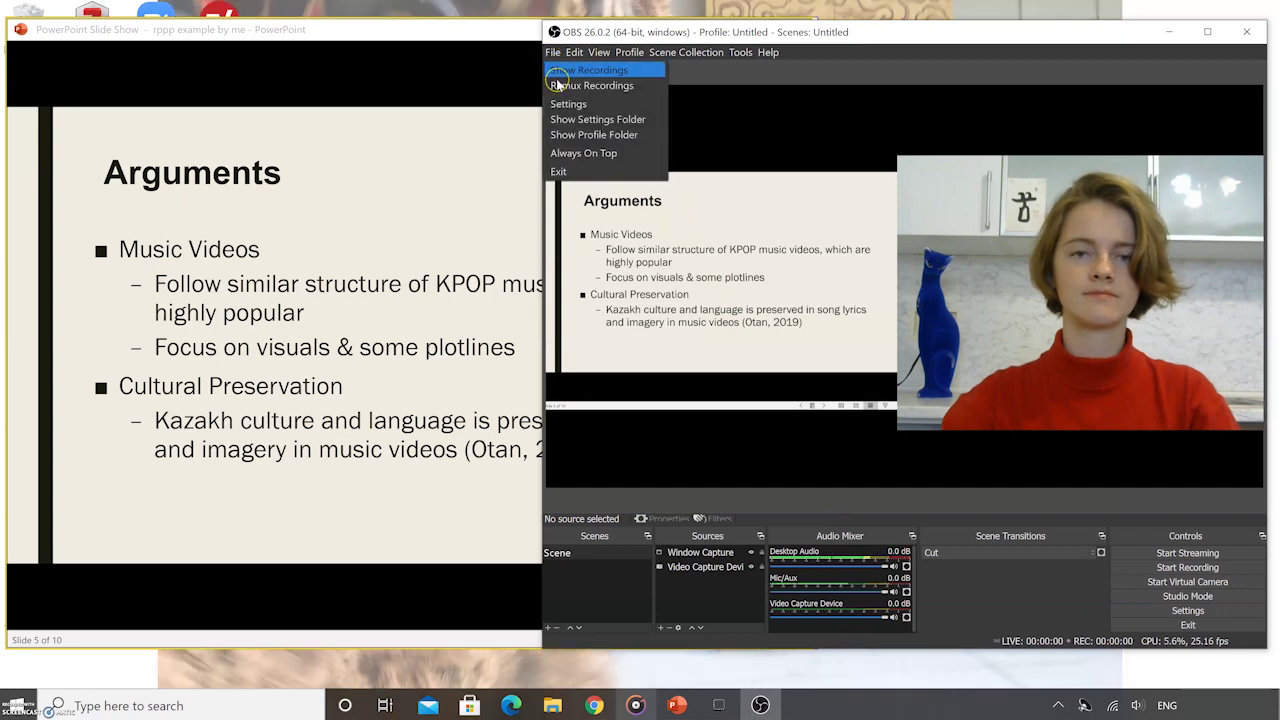
left_click(557, 79)
left_click_drag(861, 350, 864, 472)
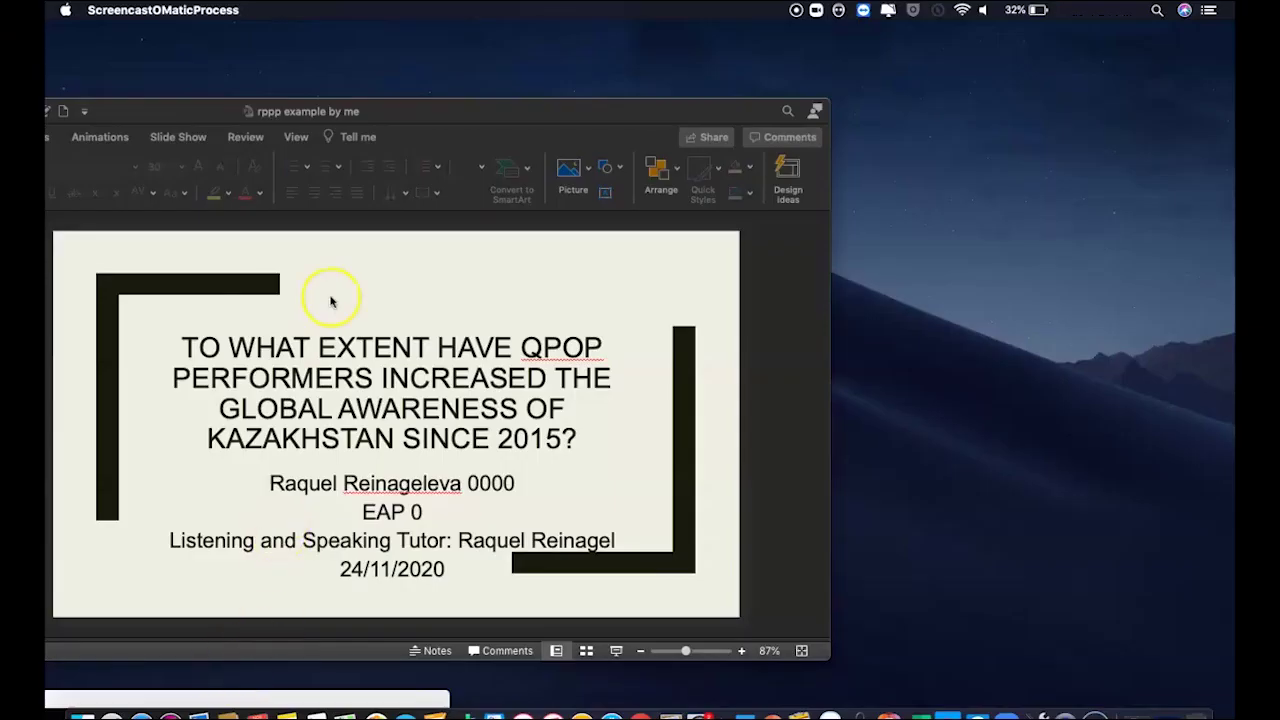
- Bring the rppp example by me window forward, nudge it right, then open Finder
left_click(429, 114)
mouse_move(429, 114)
left_mouse_down()
mouse_move(456, 117)
mouse_move(435, 111)
left_mouse_up()
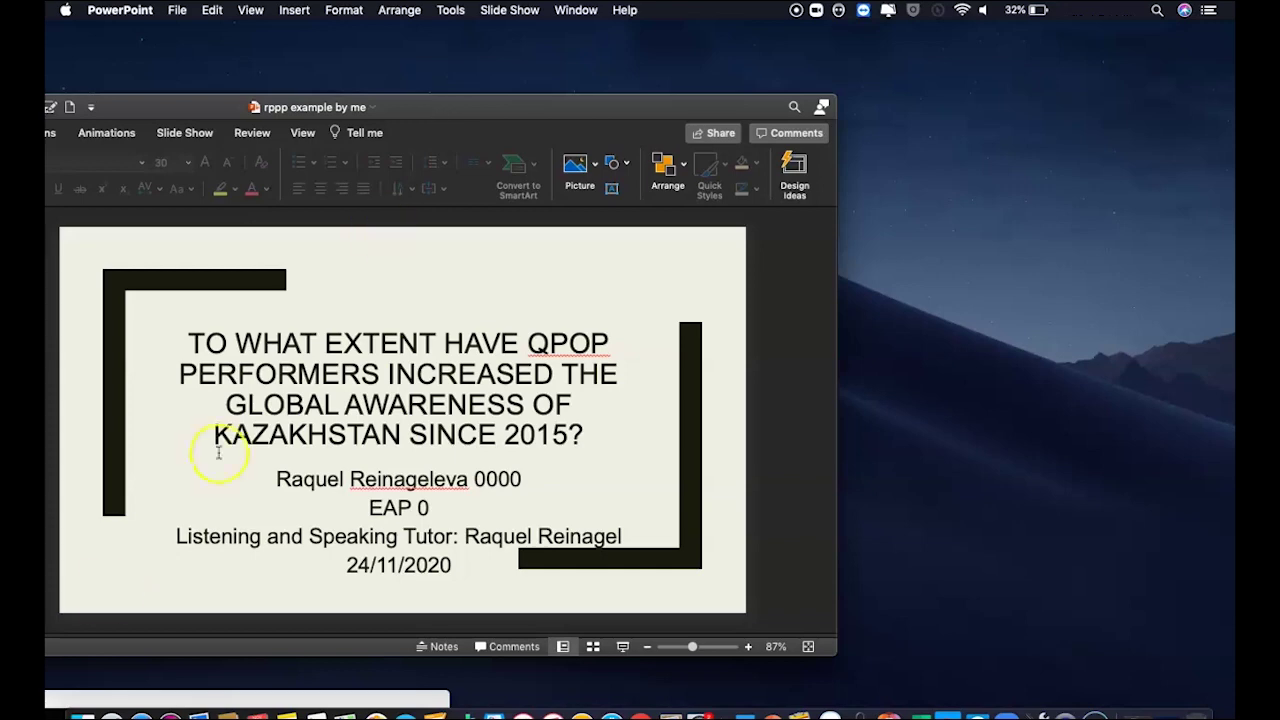
left_click(82, 712)
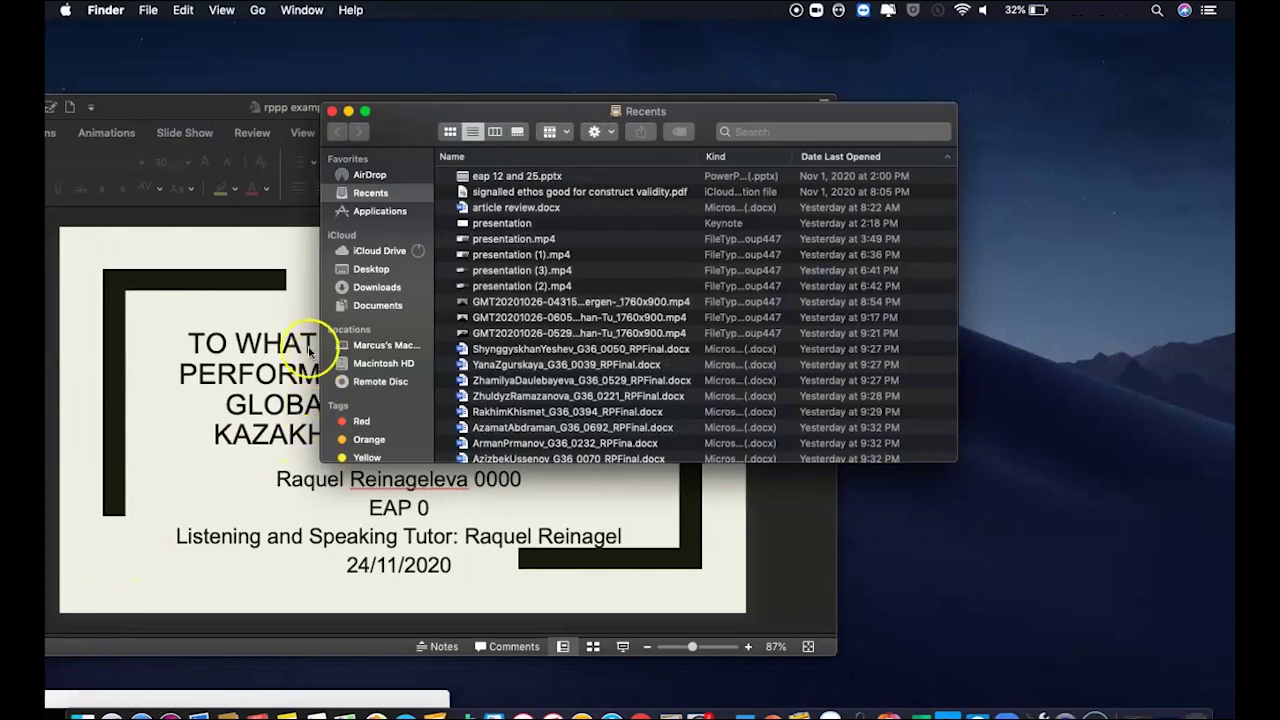
- Launch QuickTime Player from Applications, cancel its open dialog, and close the Finder window
left_click(363, 212)
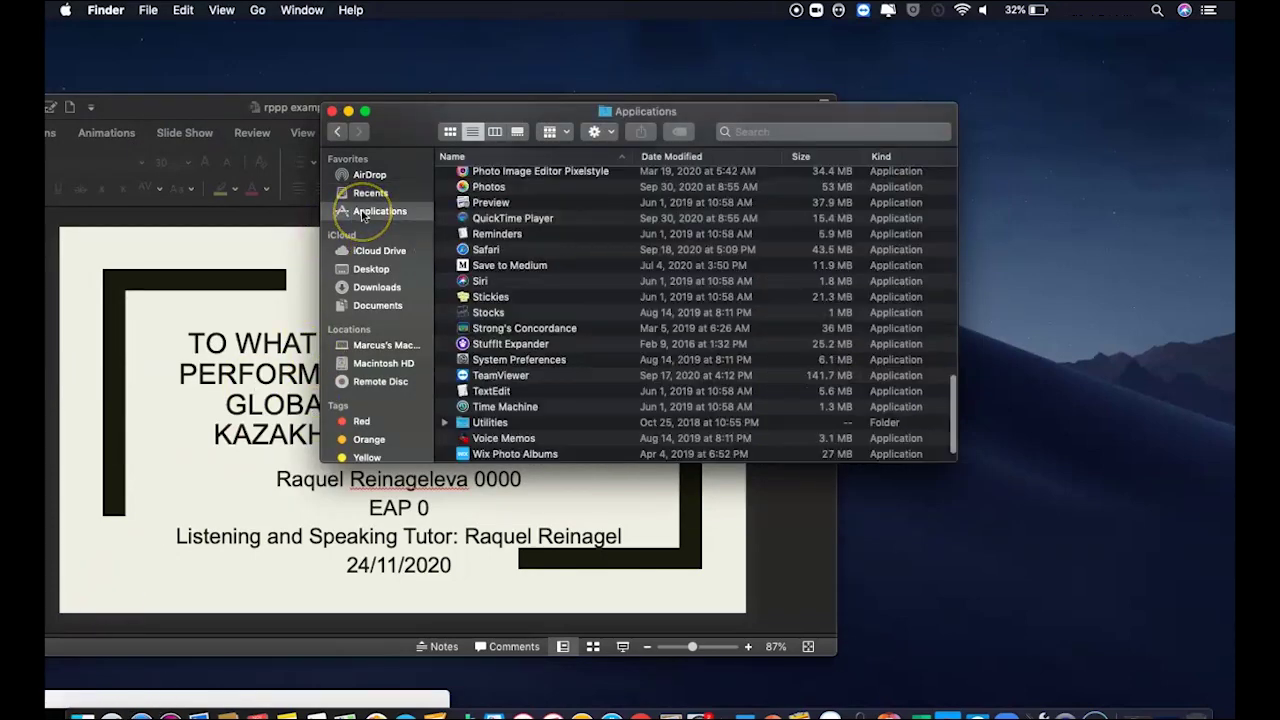
double_click(509, 220)
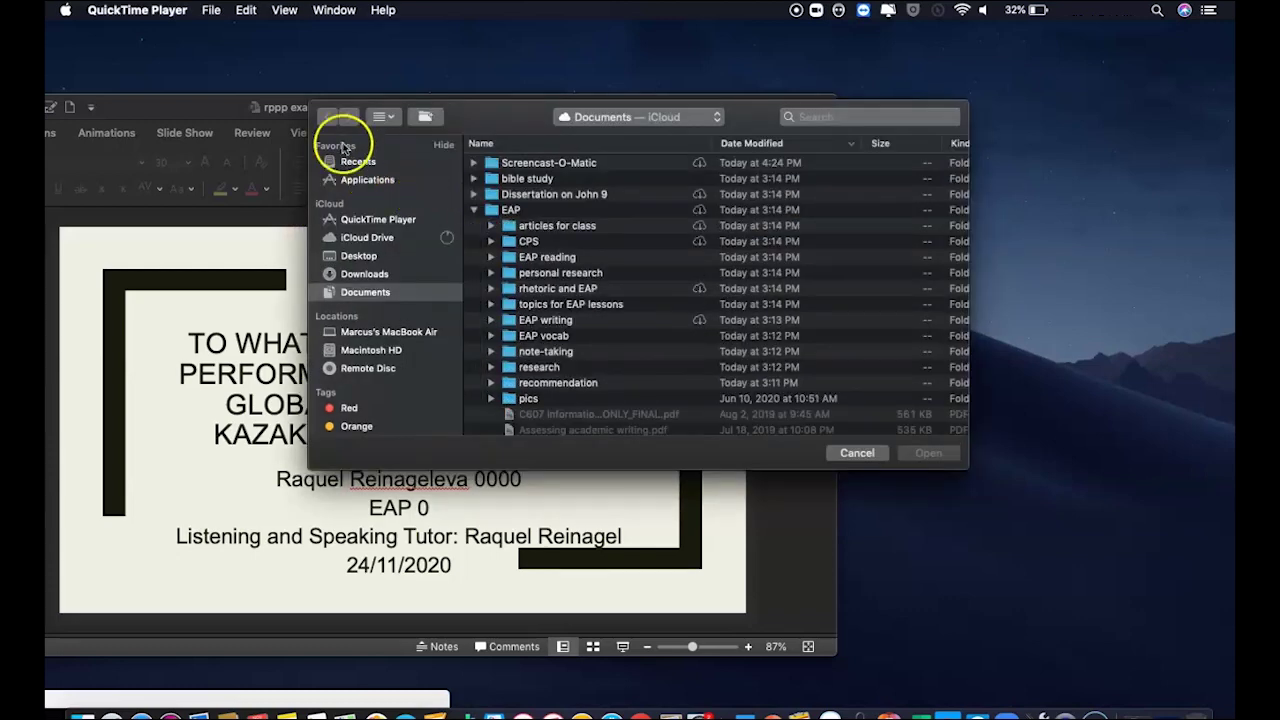
left_click(857, 455)
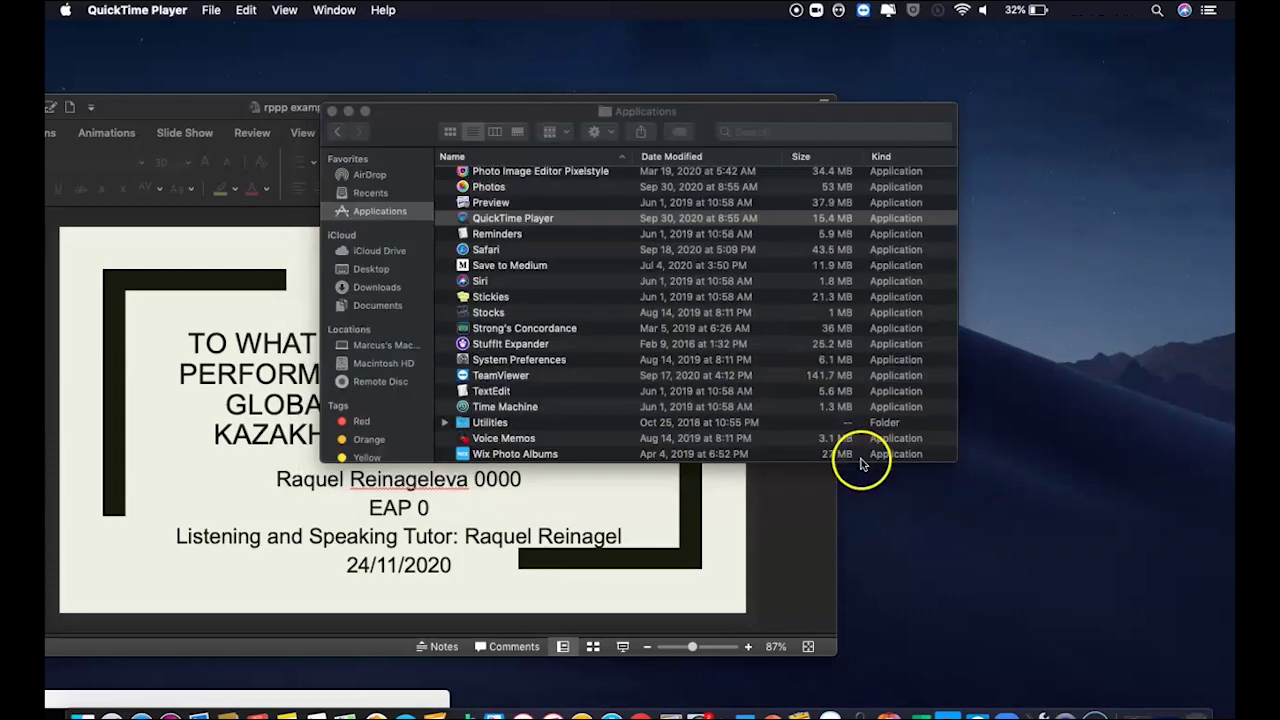
left_click(332, 111)
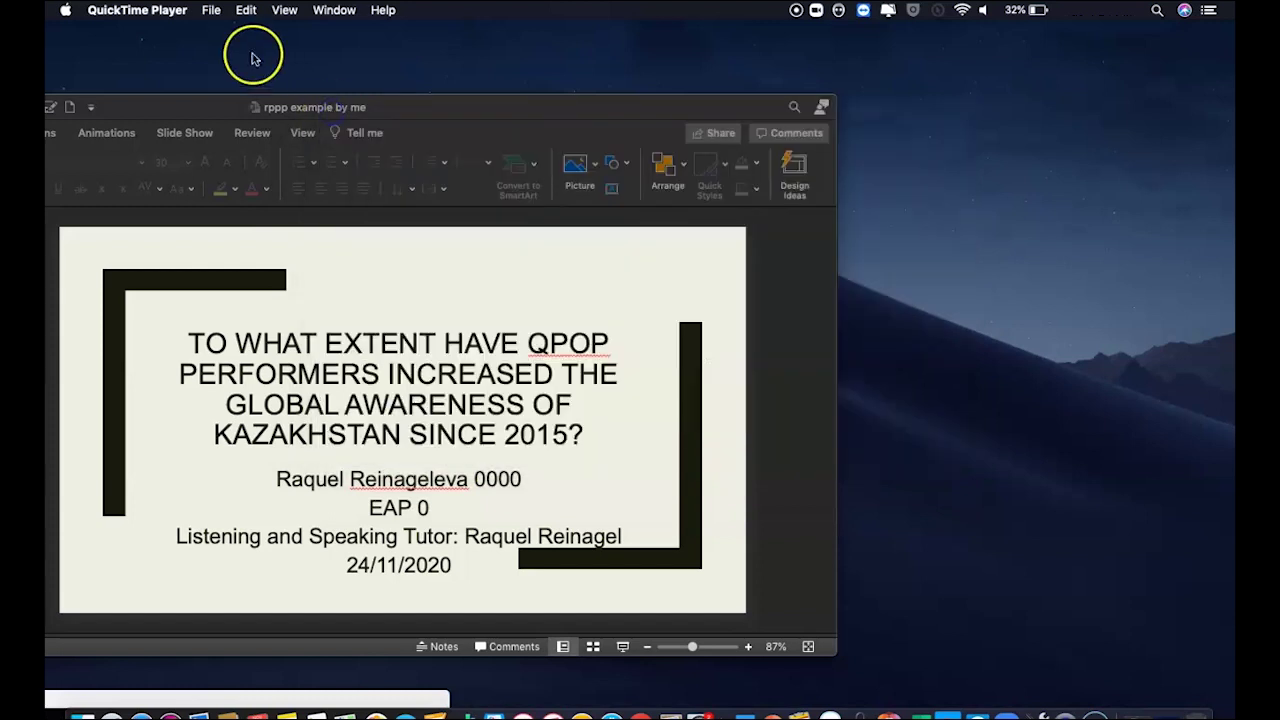
- Start a new QuickTime movie recording and shrink the webcam window beside the slide
left_click(209, 12)
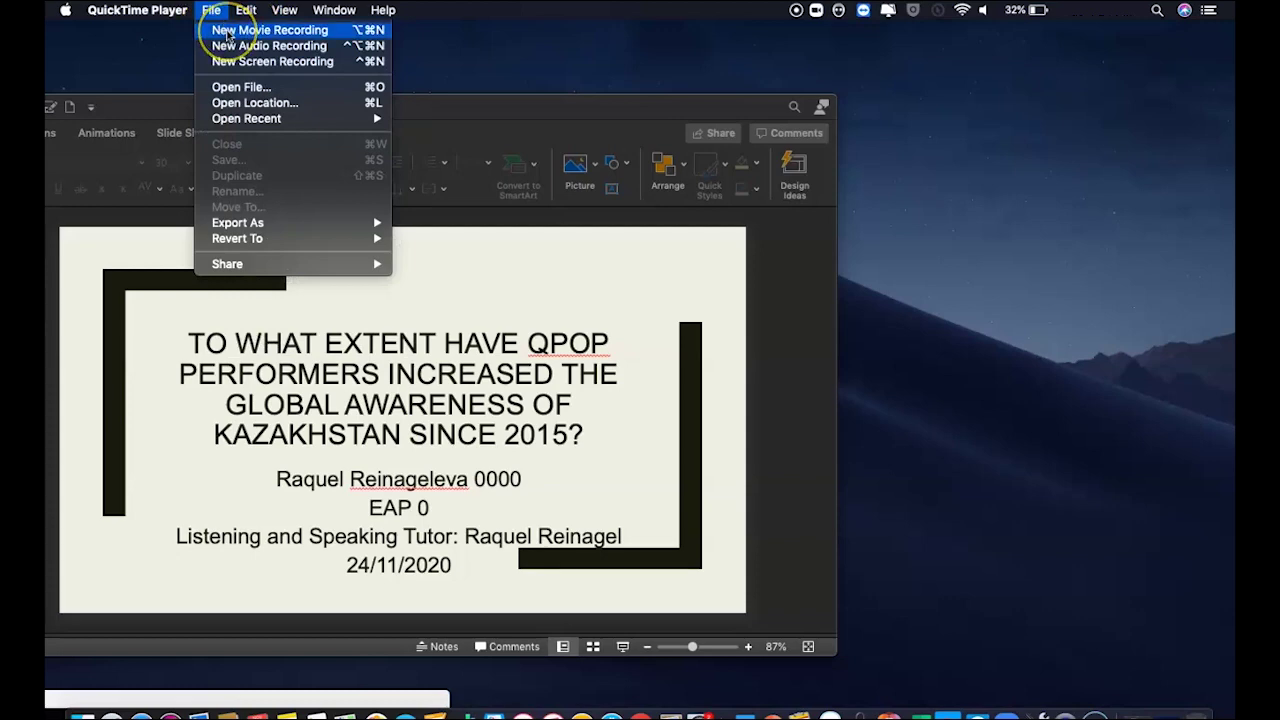
left_click(227, 32)
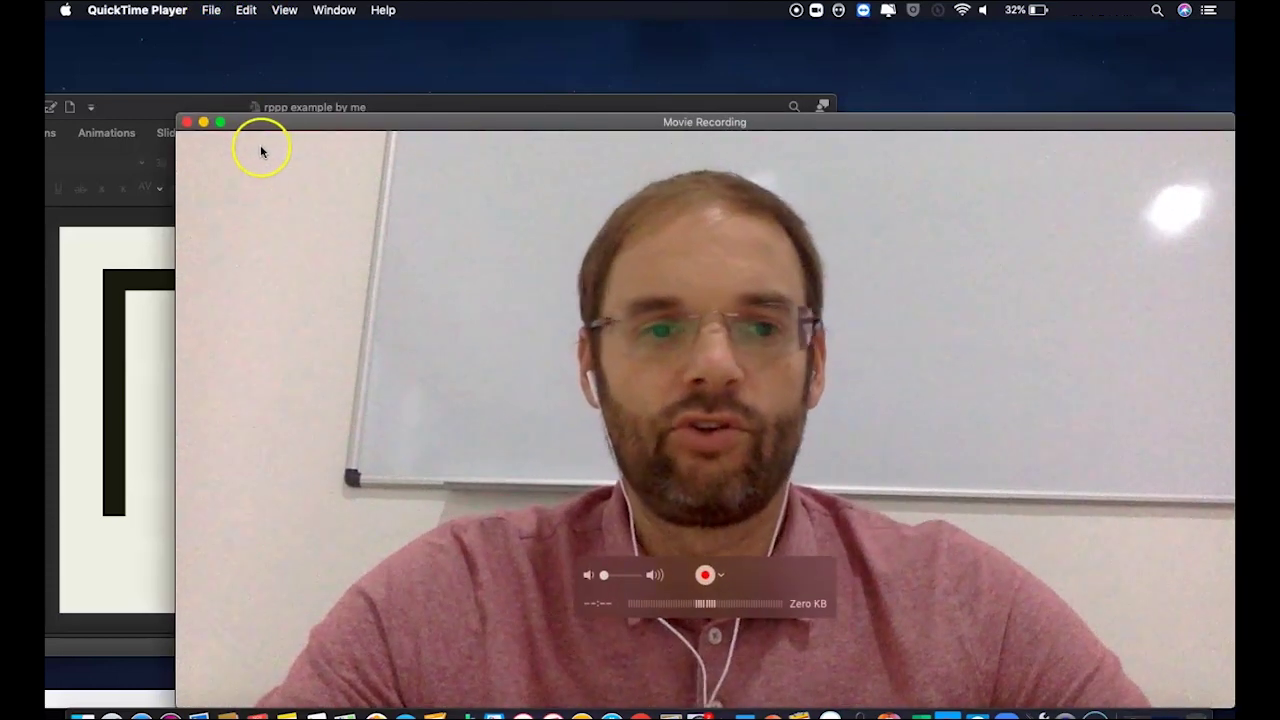
left_click_drag(180, 116, 440, 262)
left_click_drag(935, 275, 933, 218)
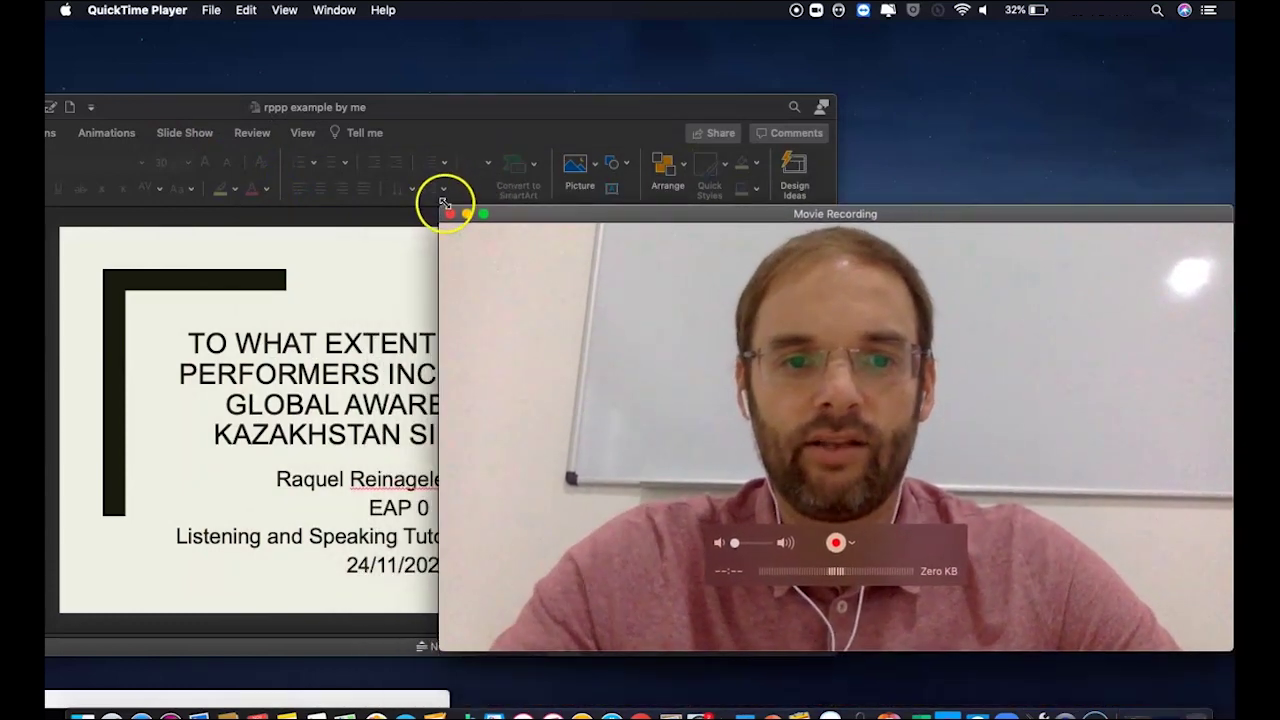
left_click_drag(444, 204, 517, 226)
left_click_drag(947, 254, 943, 226)
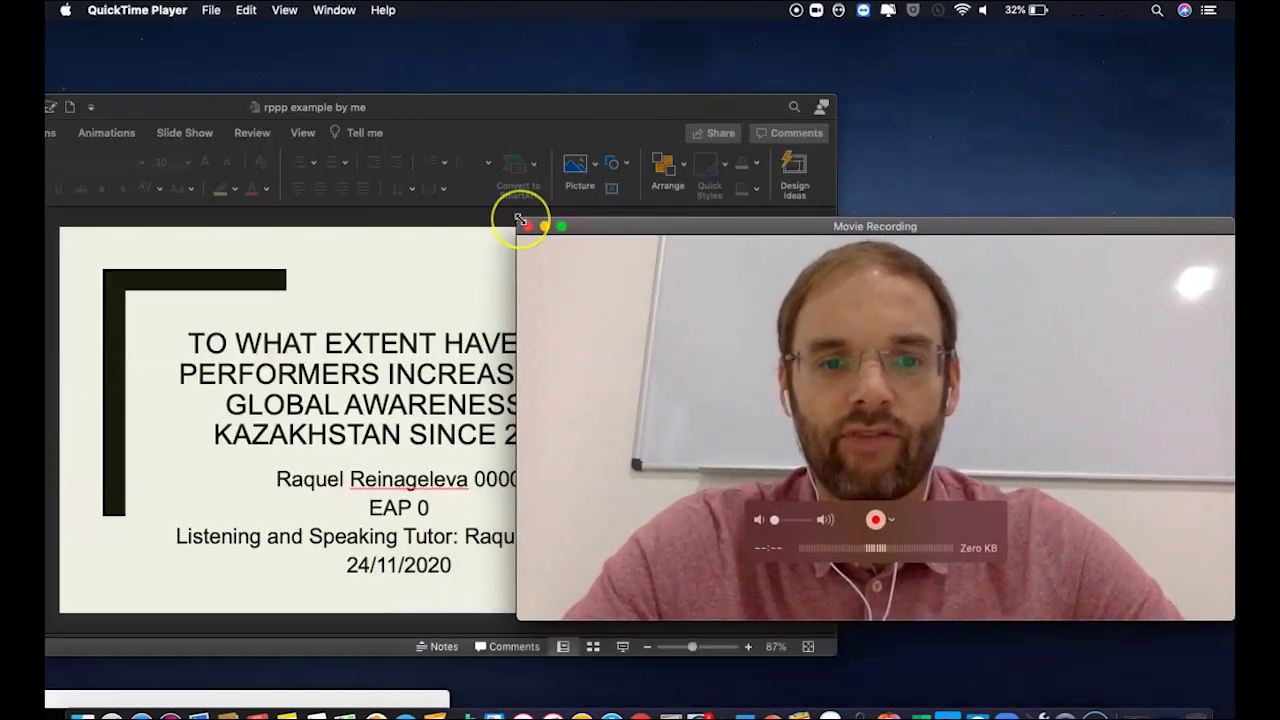
left_click_drag(518, 218, 553, 232)
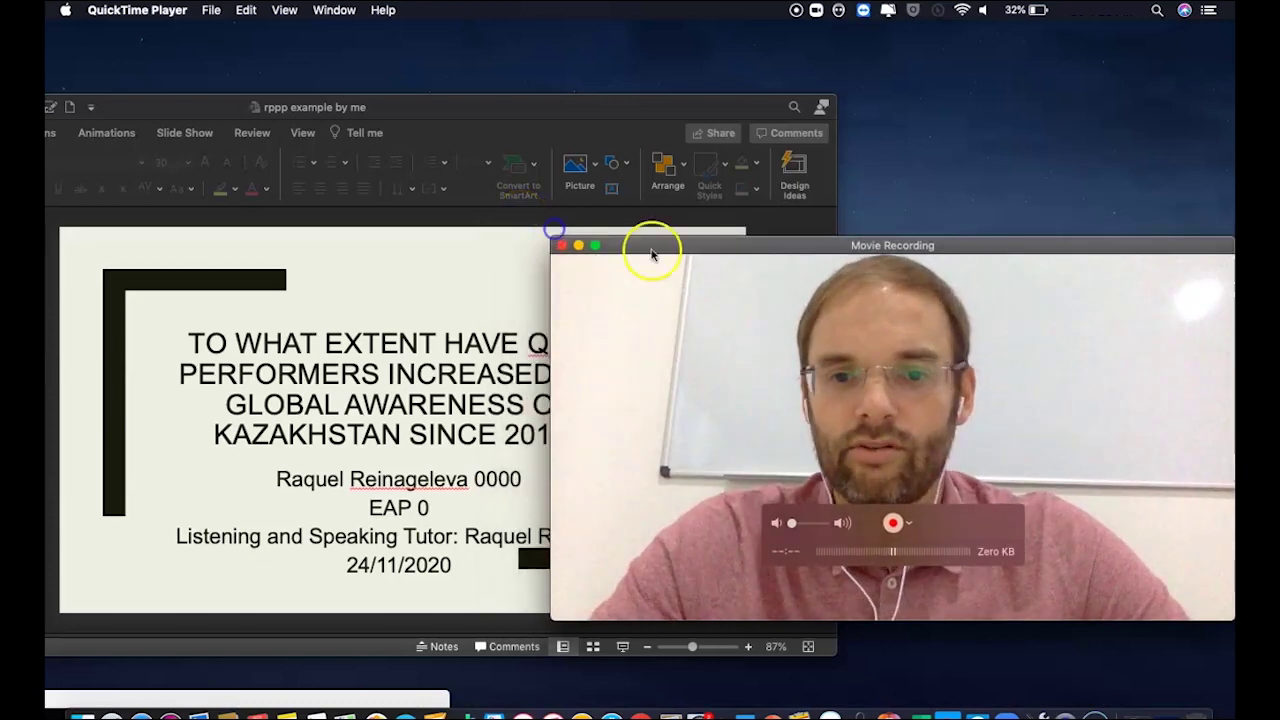
left_click_drag(980, 244, 1060, 231)
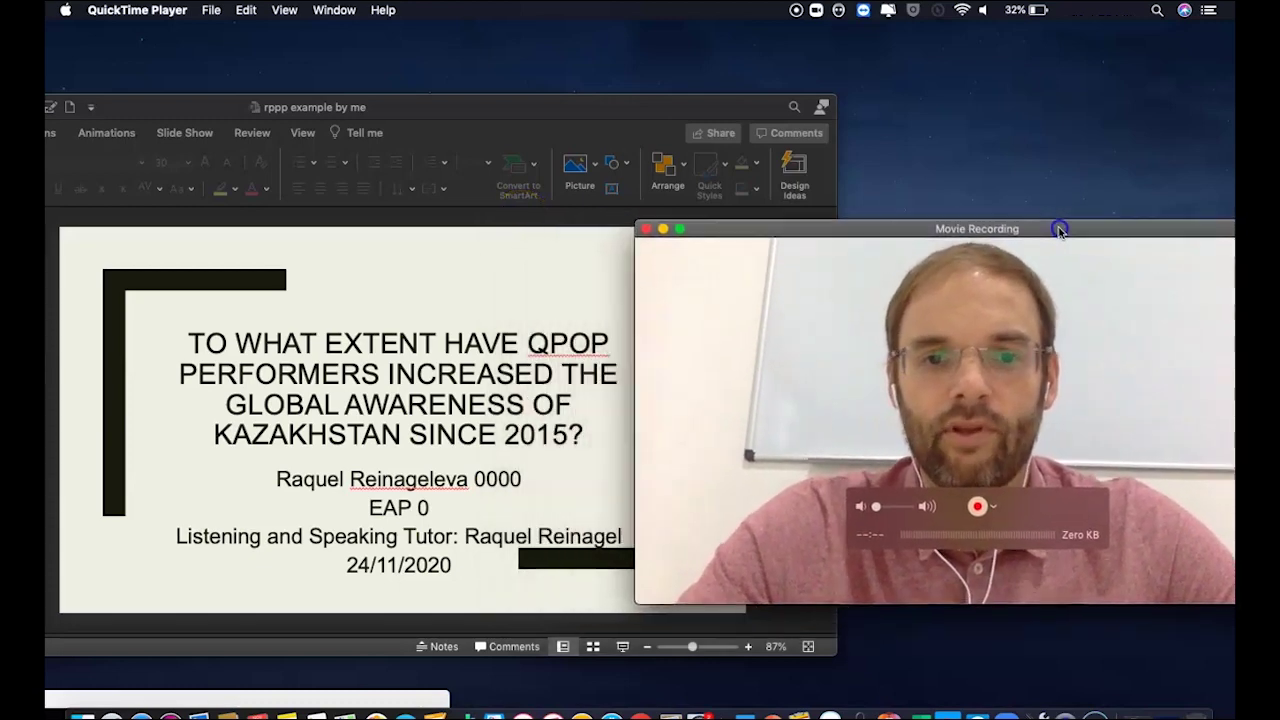
- Move the webcam window further right and set it to Float on Top
left_click_drag(466, 106, 457, 110)
left_click(879, 229)
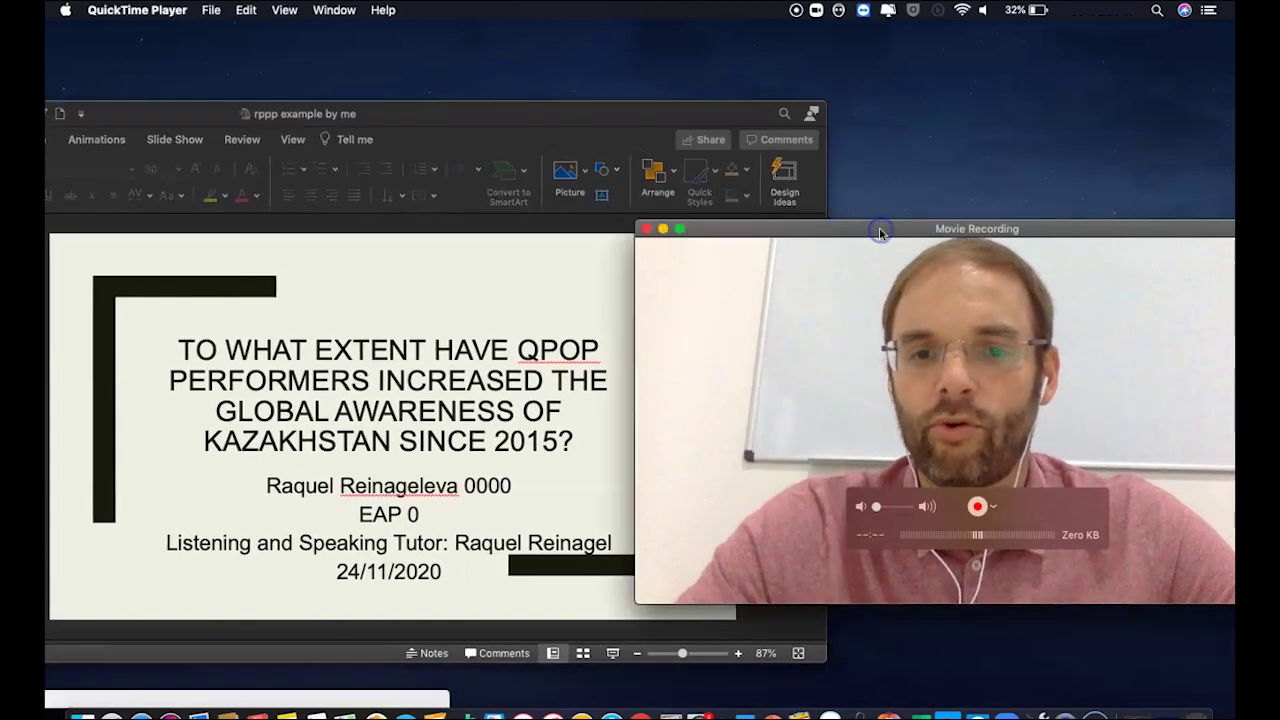
left_click_drag(879, 229, 986, 241)
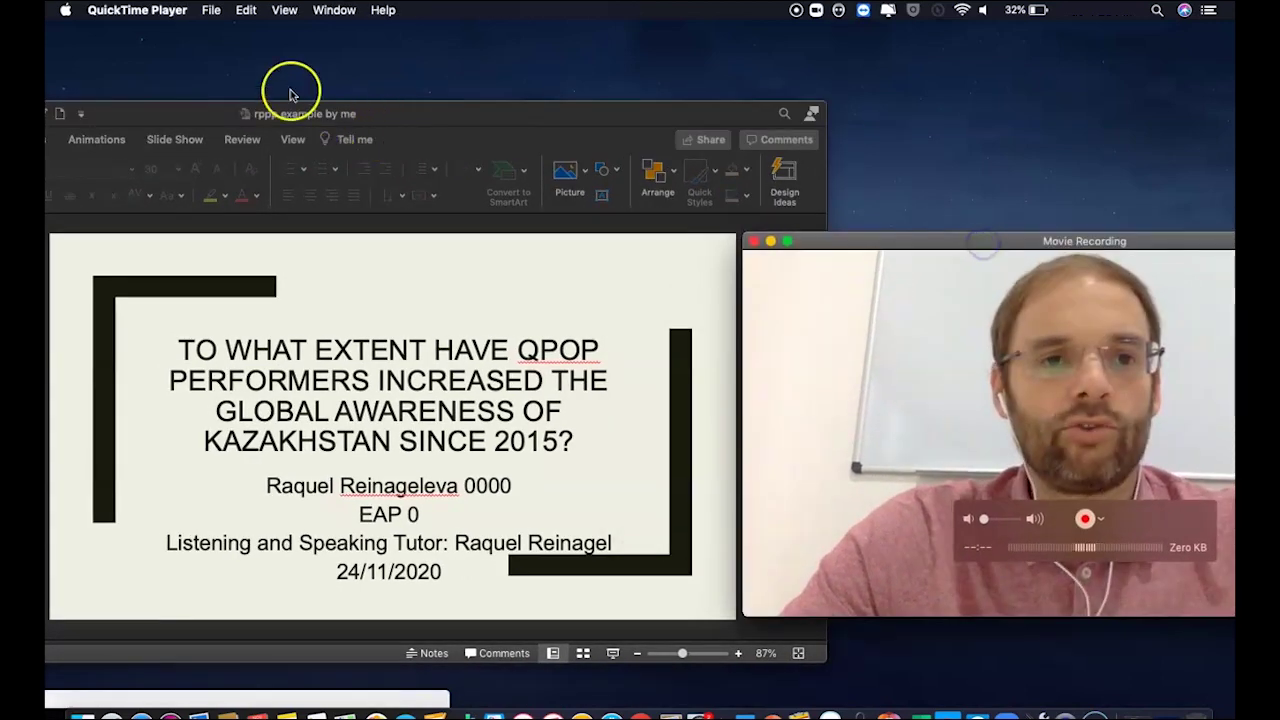
left_click(284, 12)
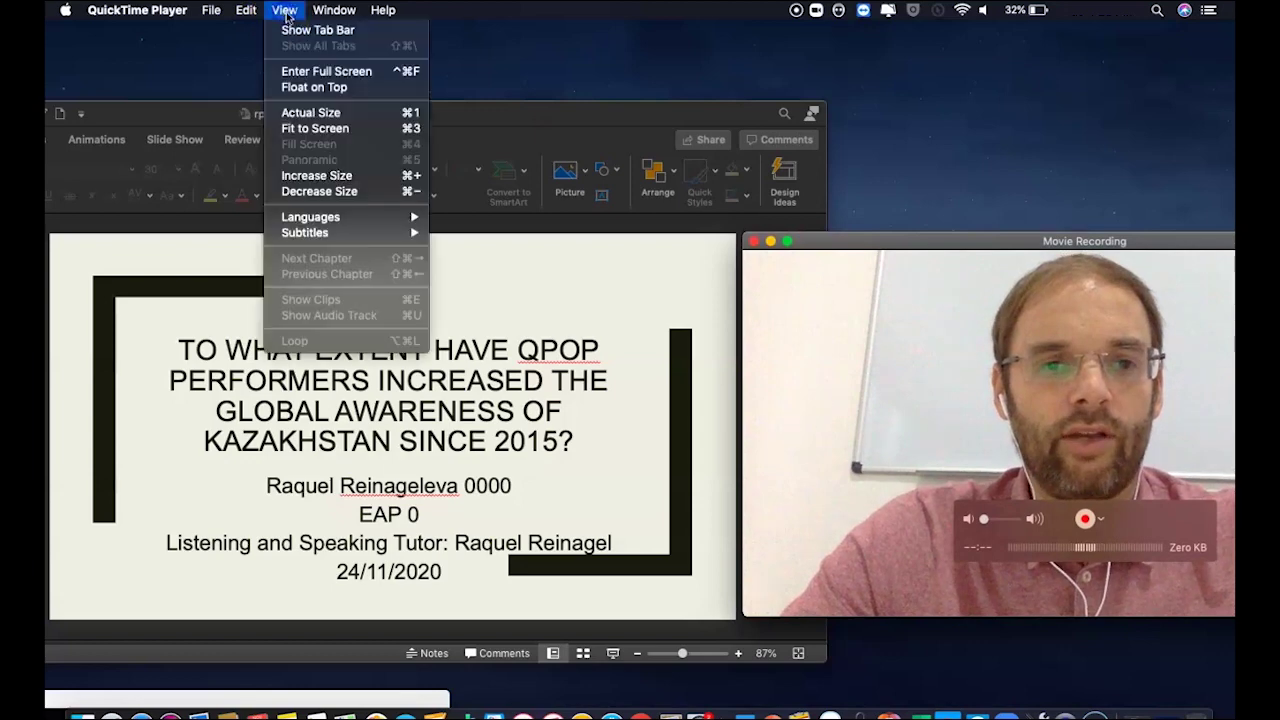
left_click(309, 89)
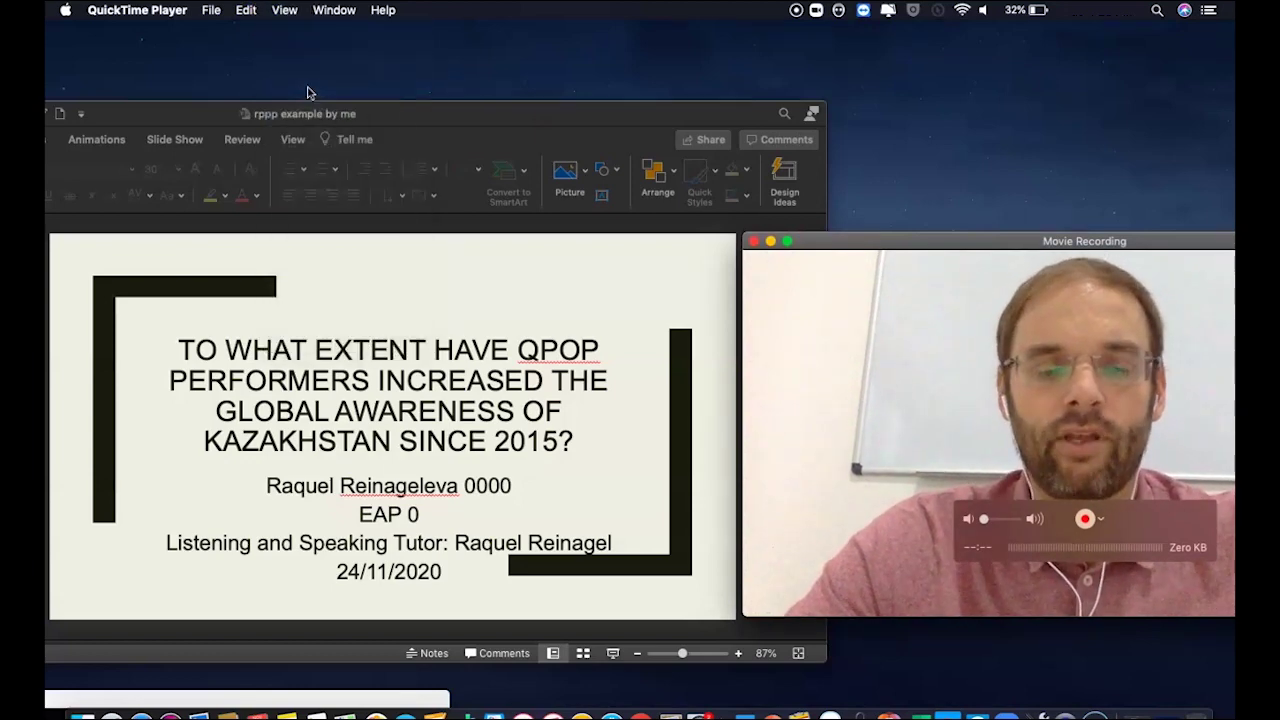
mouse_move(466, 110)
left_mouse_down()
mouse_move(646, 109)
mouse_move(640, 134)
mouse_move(515, 137)
mouse_move(520, 120)
mouse_move(505, 150)
mouse_move(584, 106)
mouse_move(500, 146)
mouse_move(480, 106)
mouse_move(468, 109)
left_mouse_up()
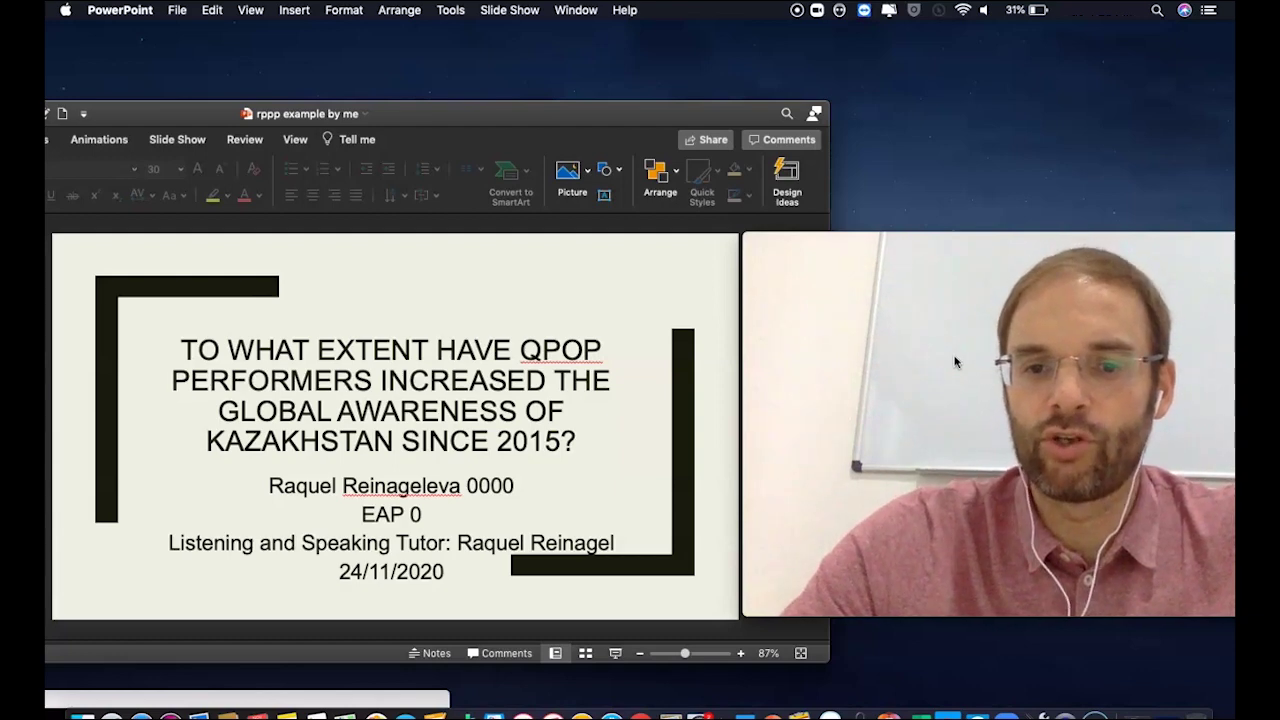
left_click(602, 400)
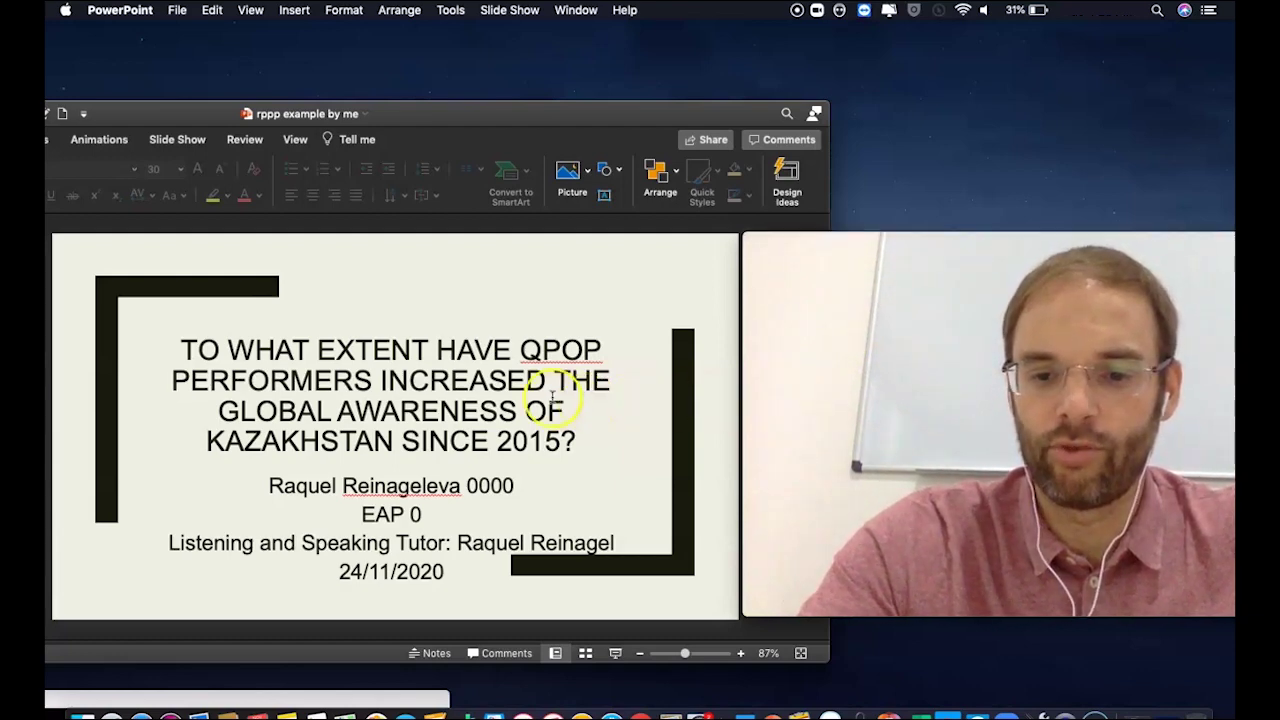
key("XF86AudioMute")
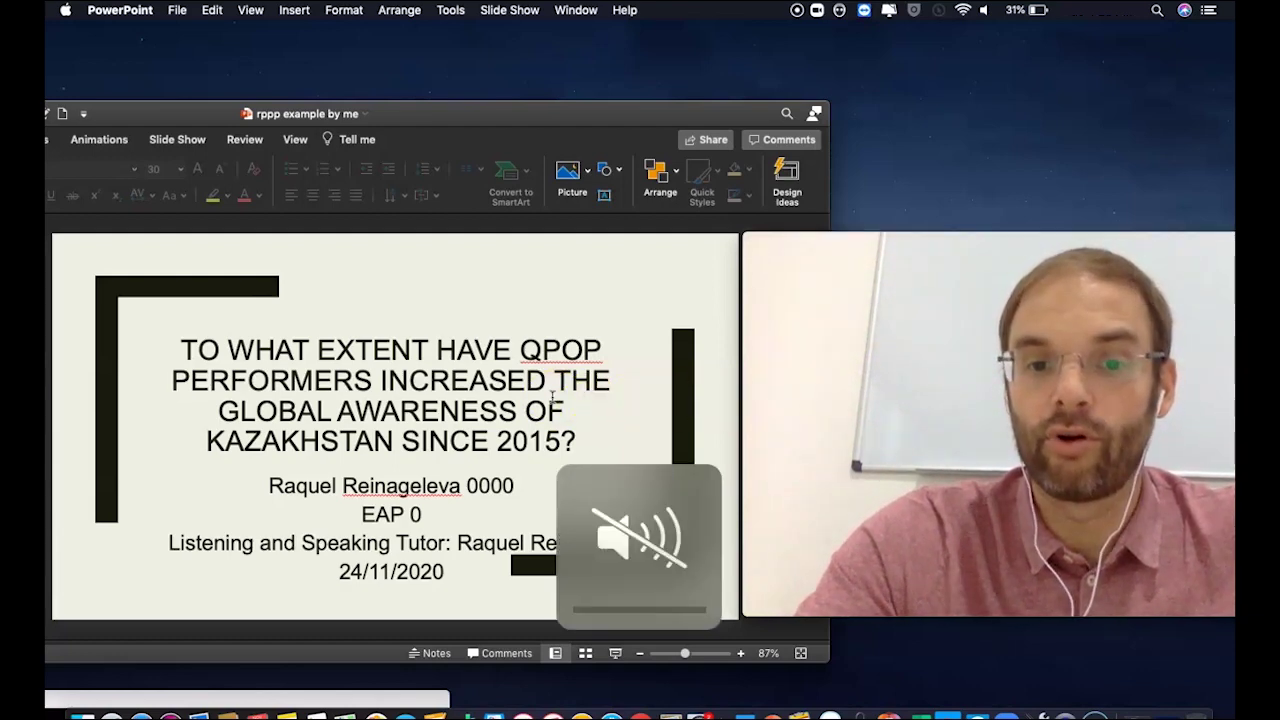
mouse_move(920, 494)
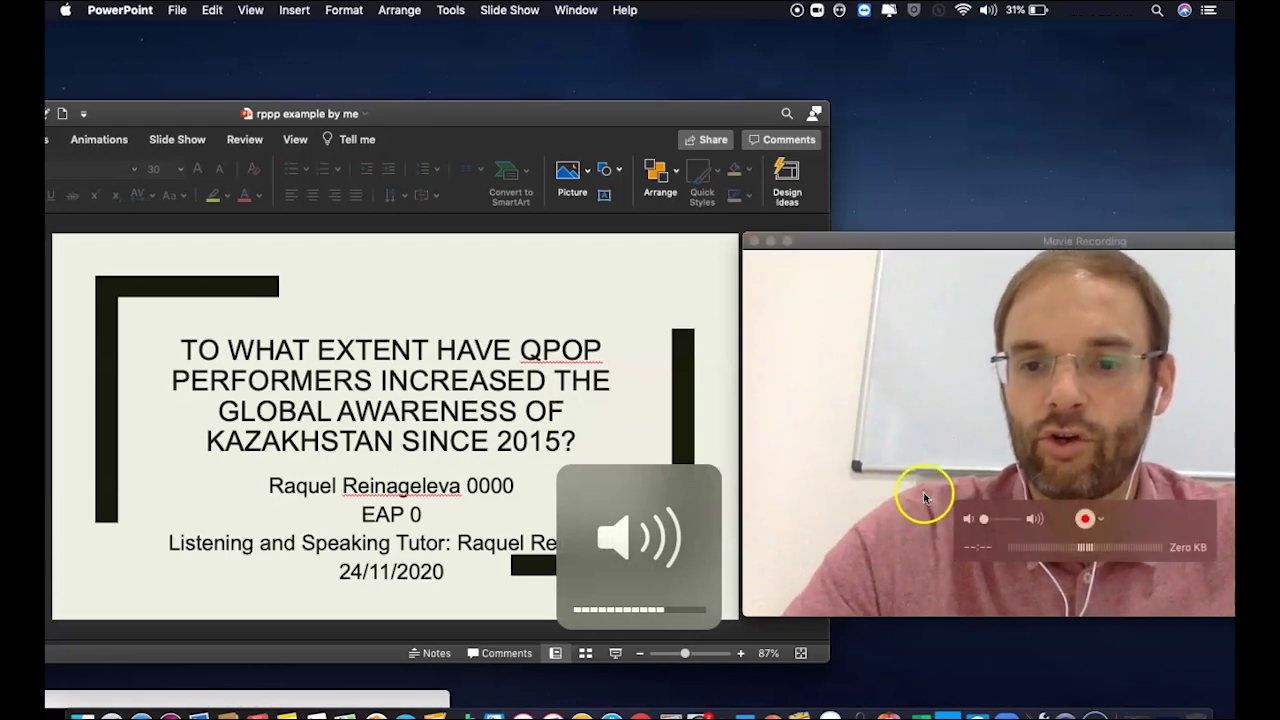
left_click(984, 520)
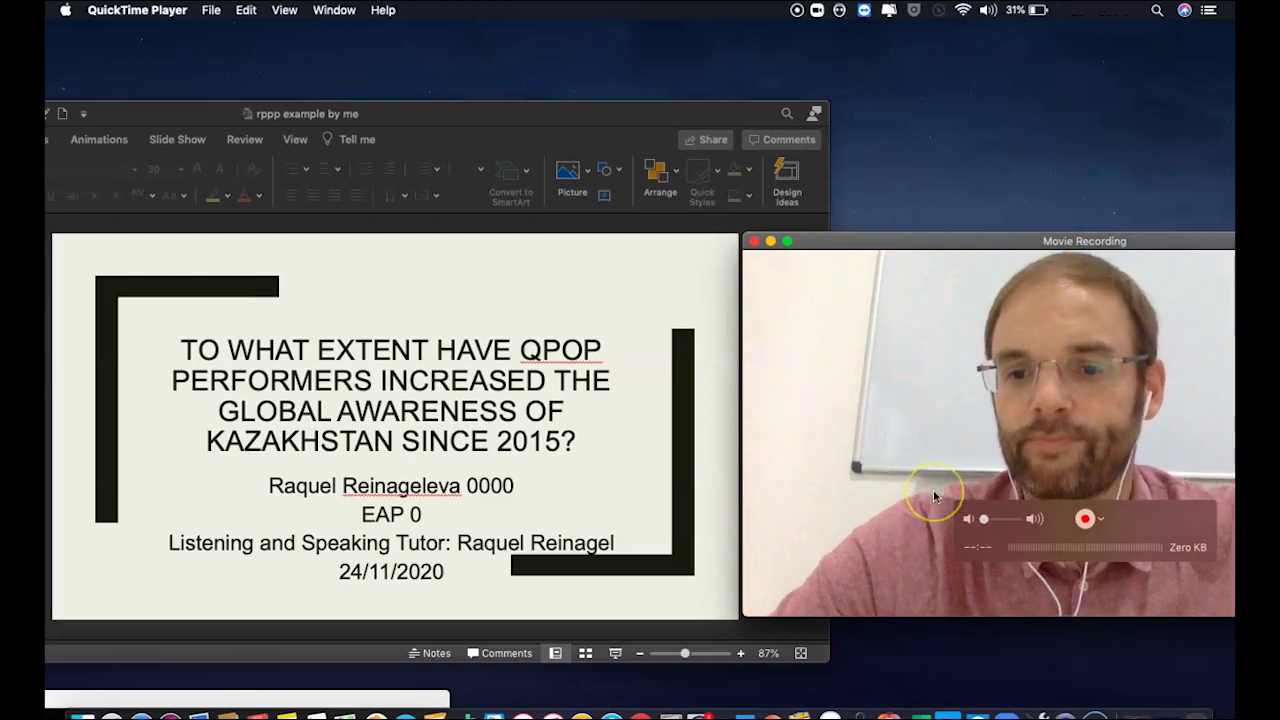
left_click(1100, 519)
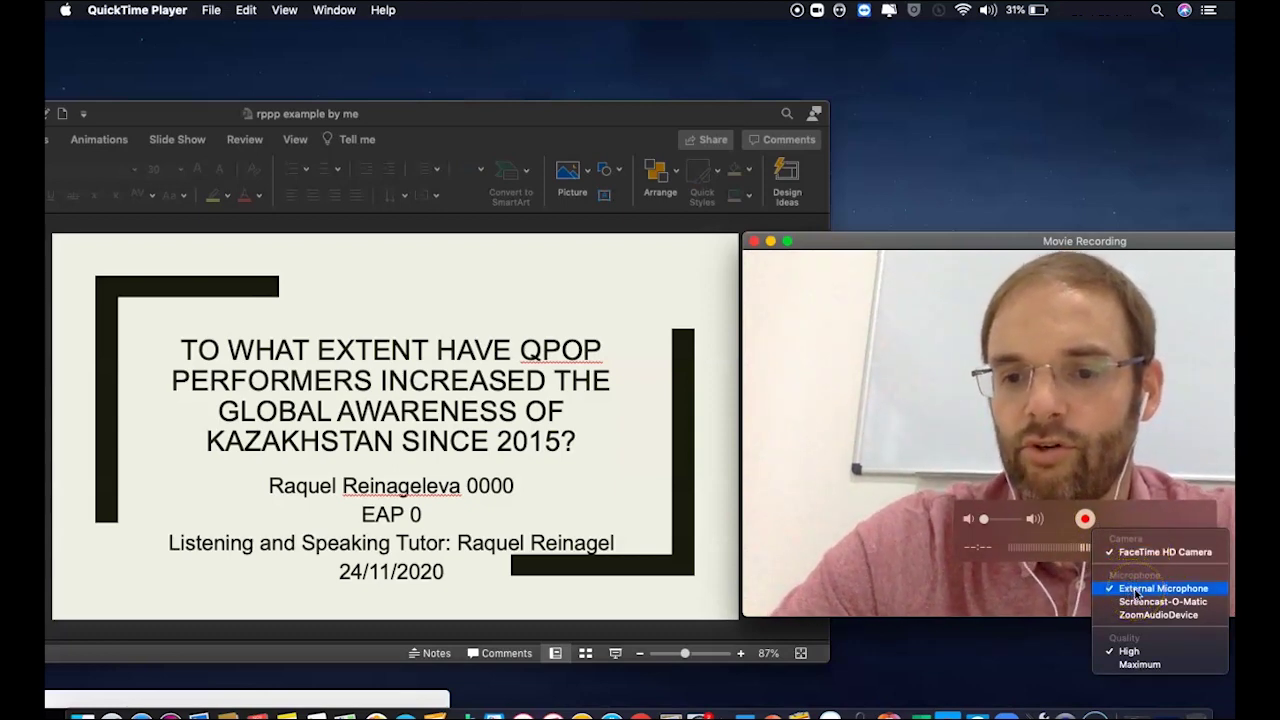
left_click(943, 329)
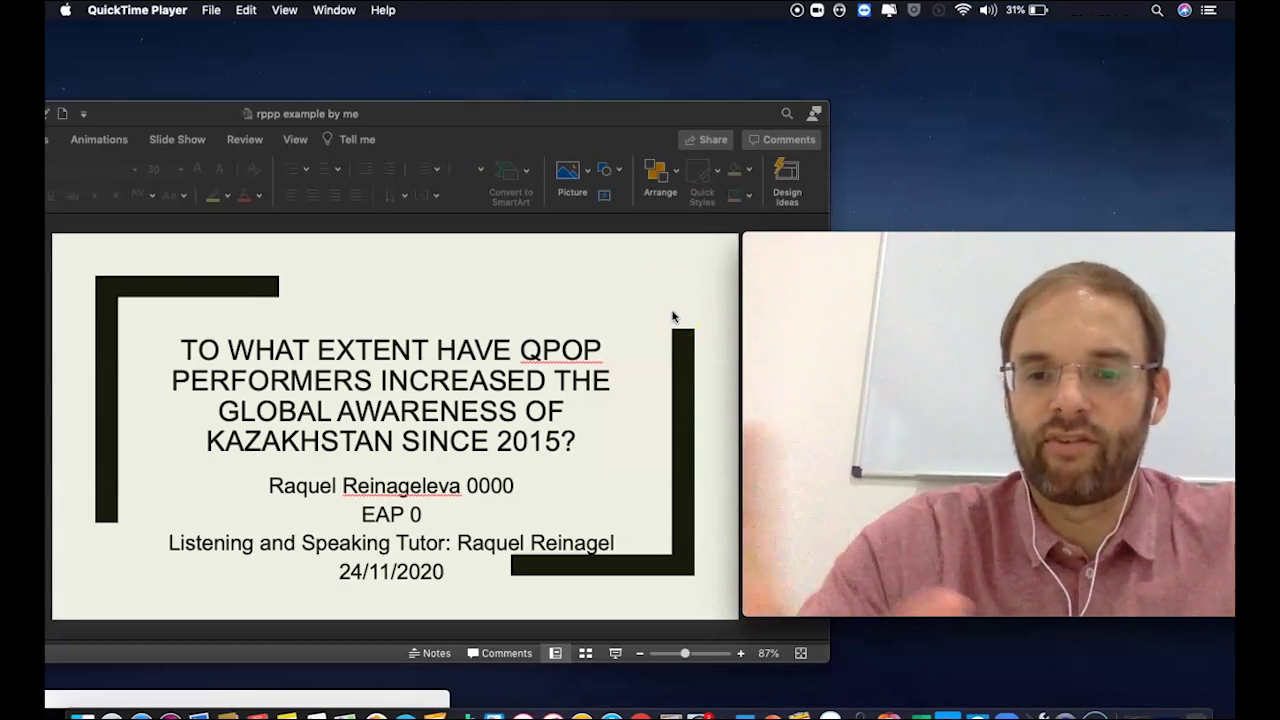
- Begin a new screen recording of an area spanning the title slide and webcam video
left_click(211, 14)
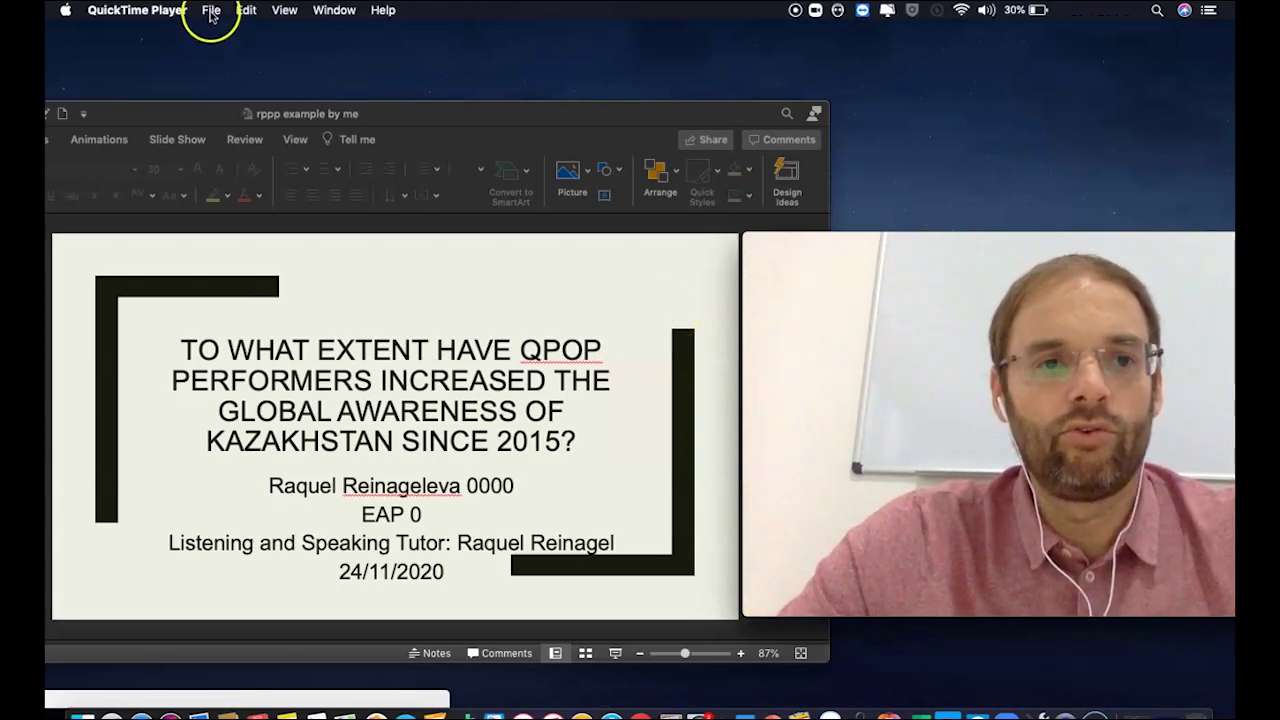
left_click(210, 15)
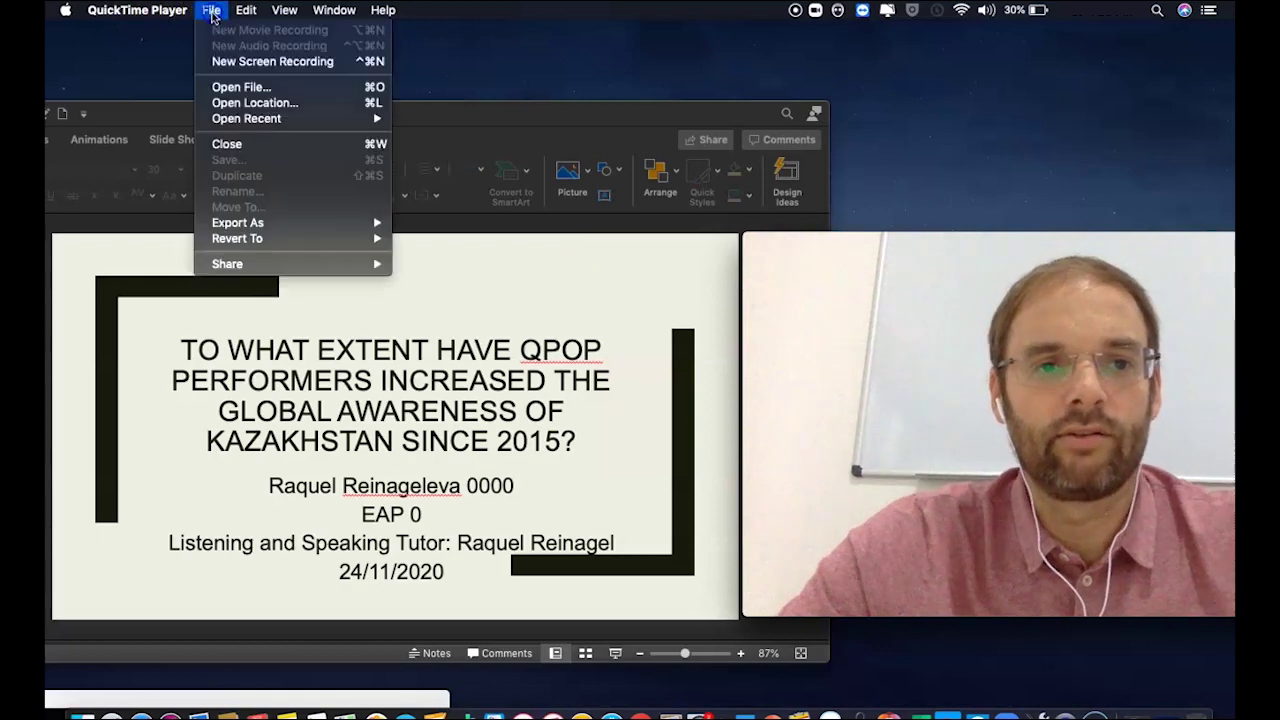
left_click(250, 63)
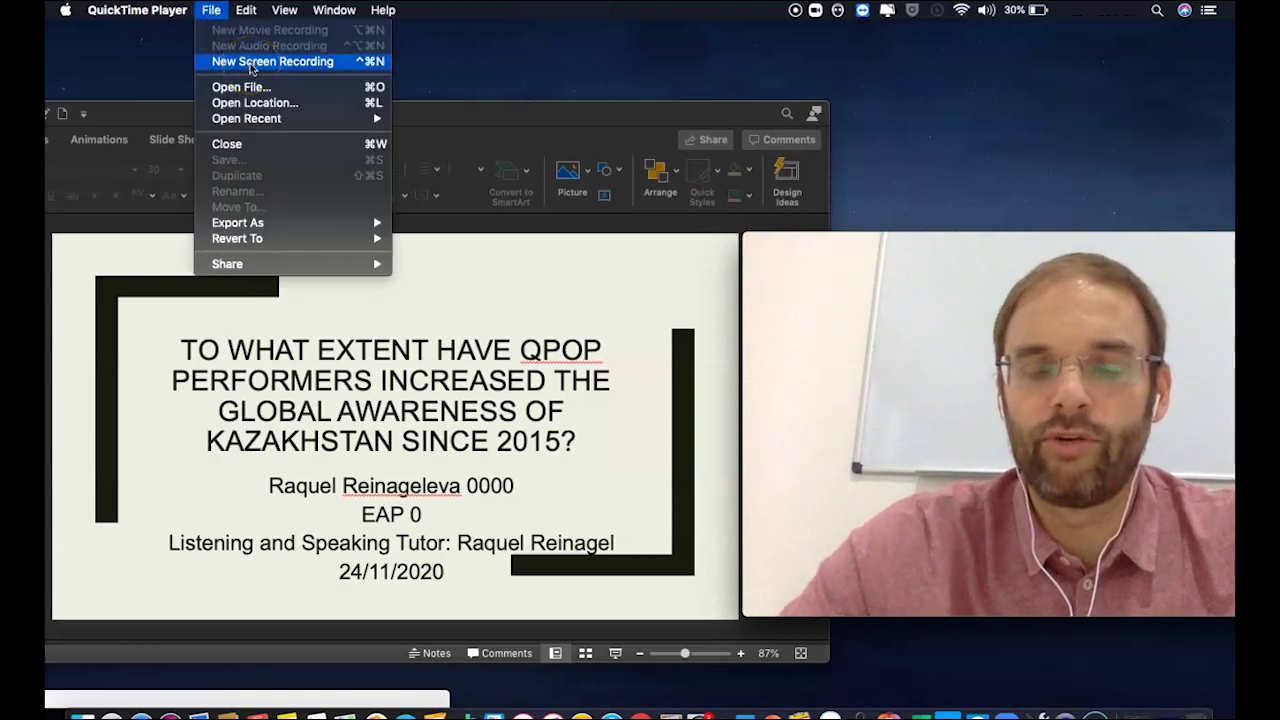
left_click(250, 63)
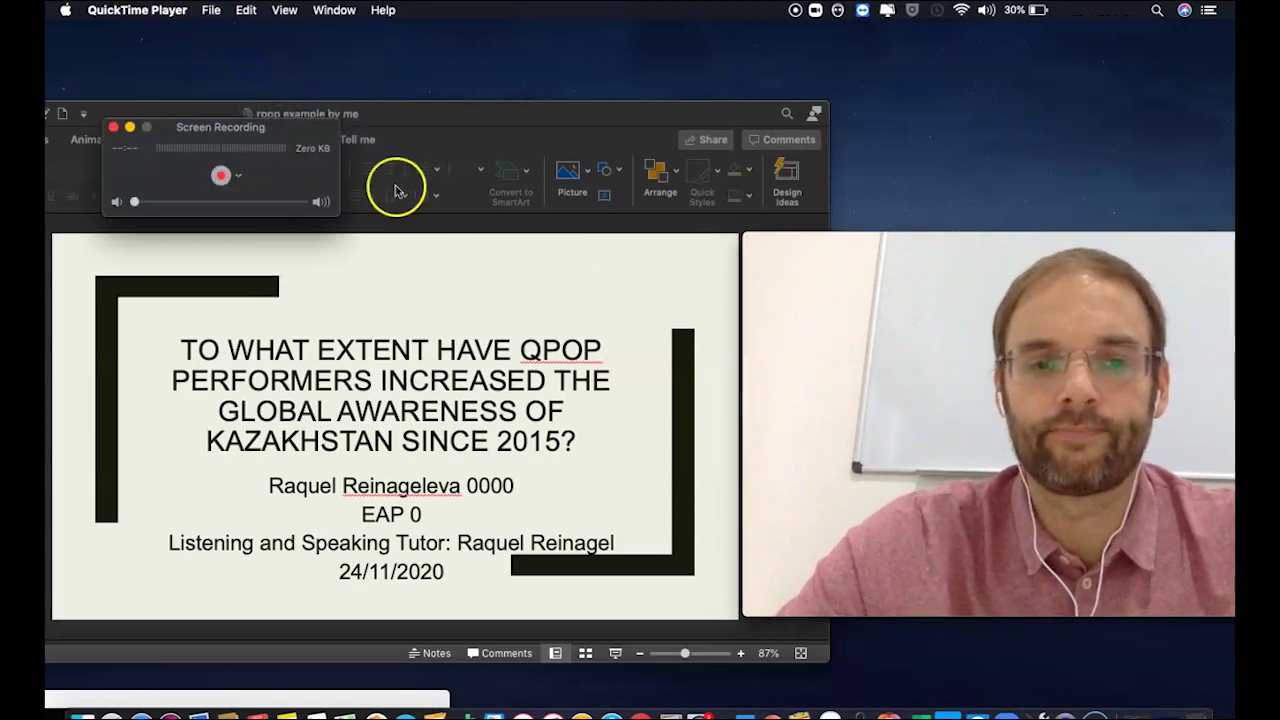
left_click(222, 177)
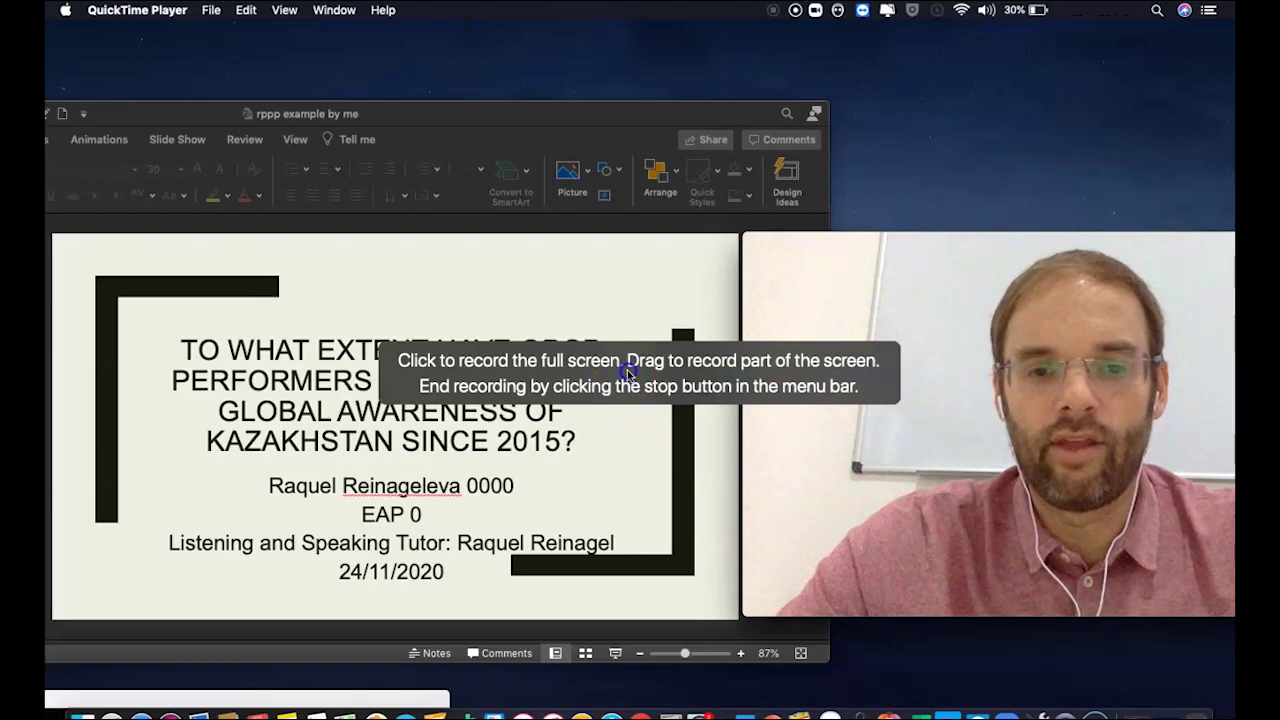
left_click_drag(627, 371, 54, 236)
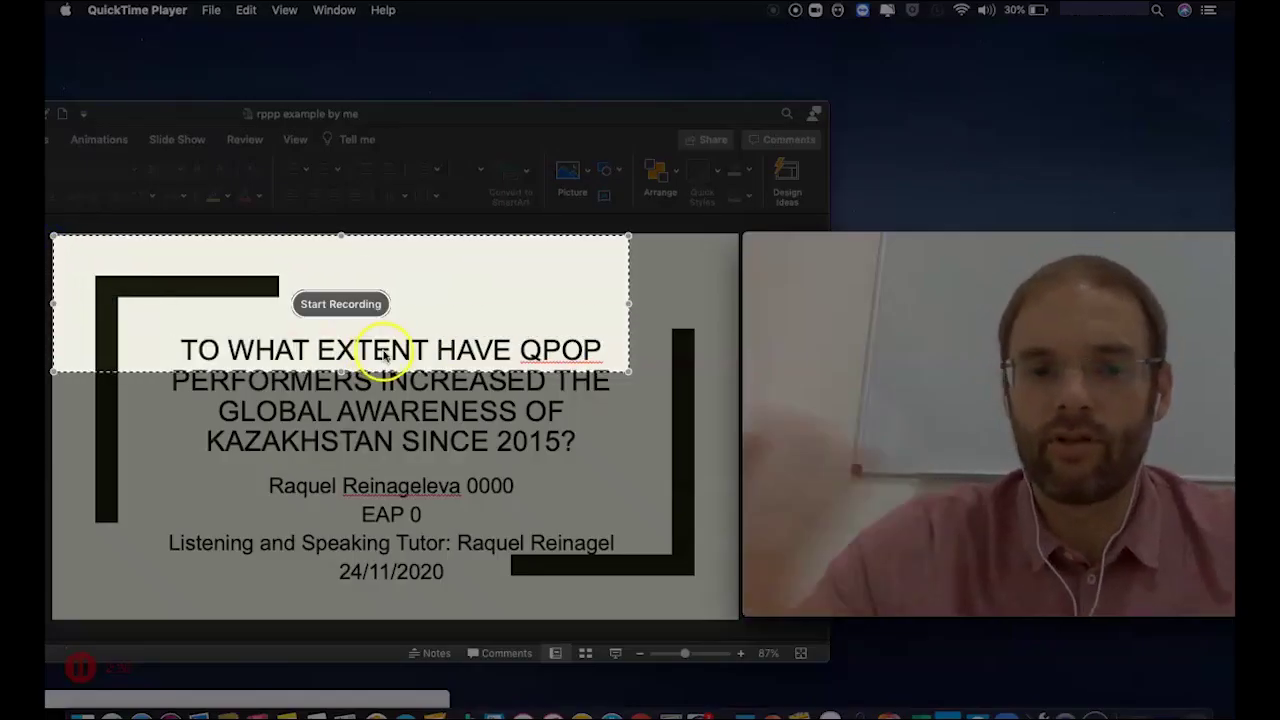
left_click_drag(628, 370, 1232, 616)
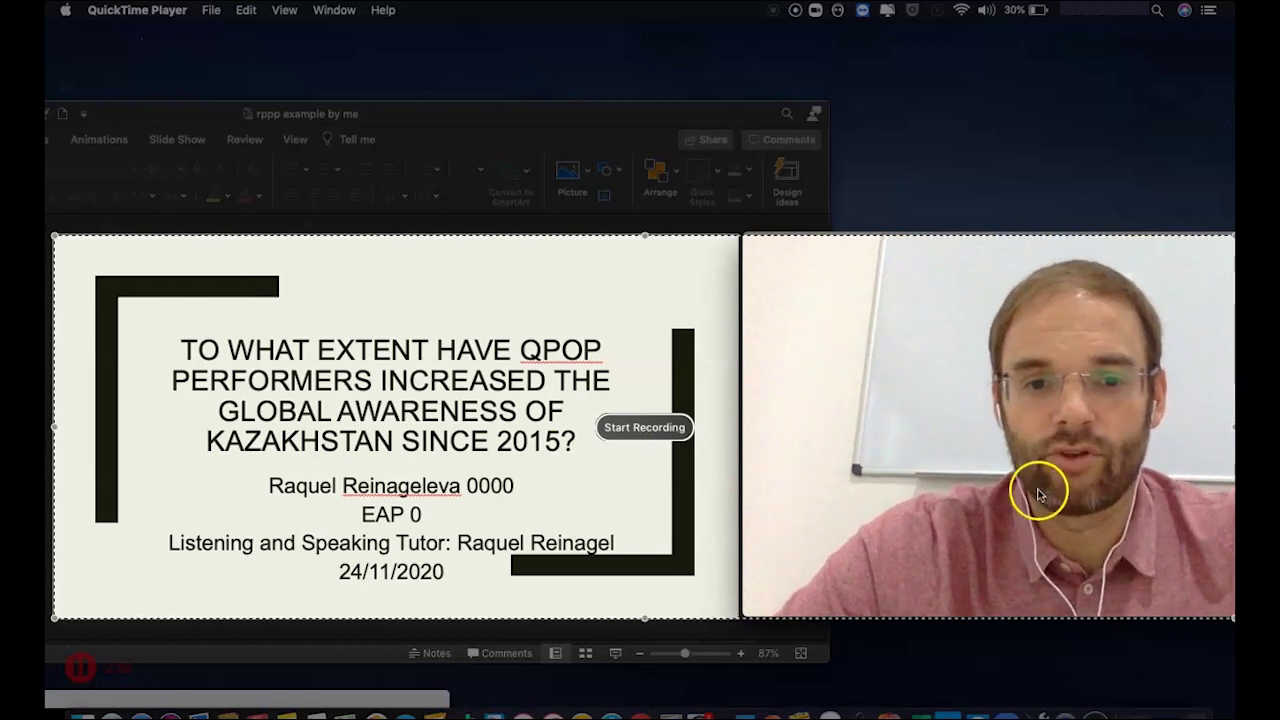
left_click(632, 432)
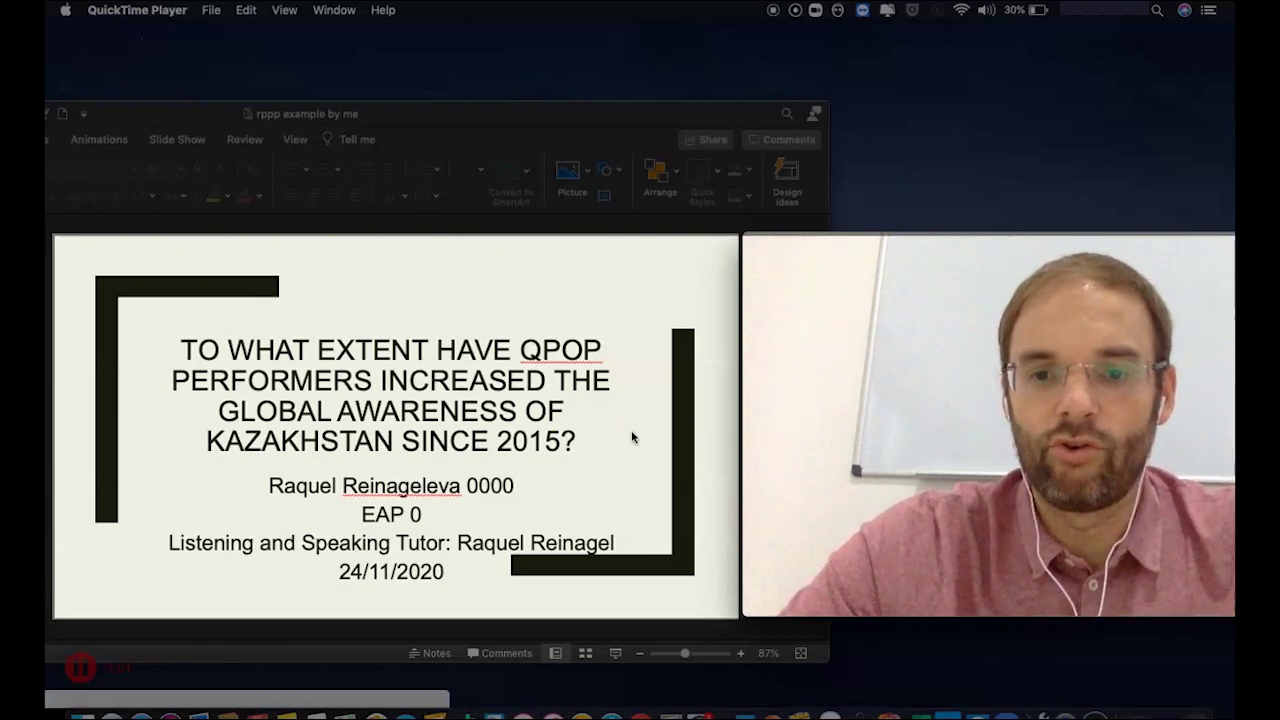
left_click(449, 388)
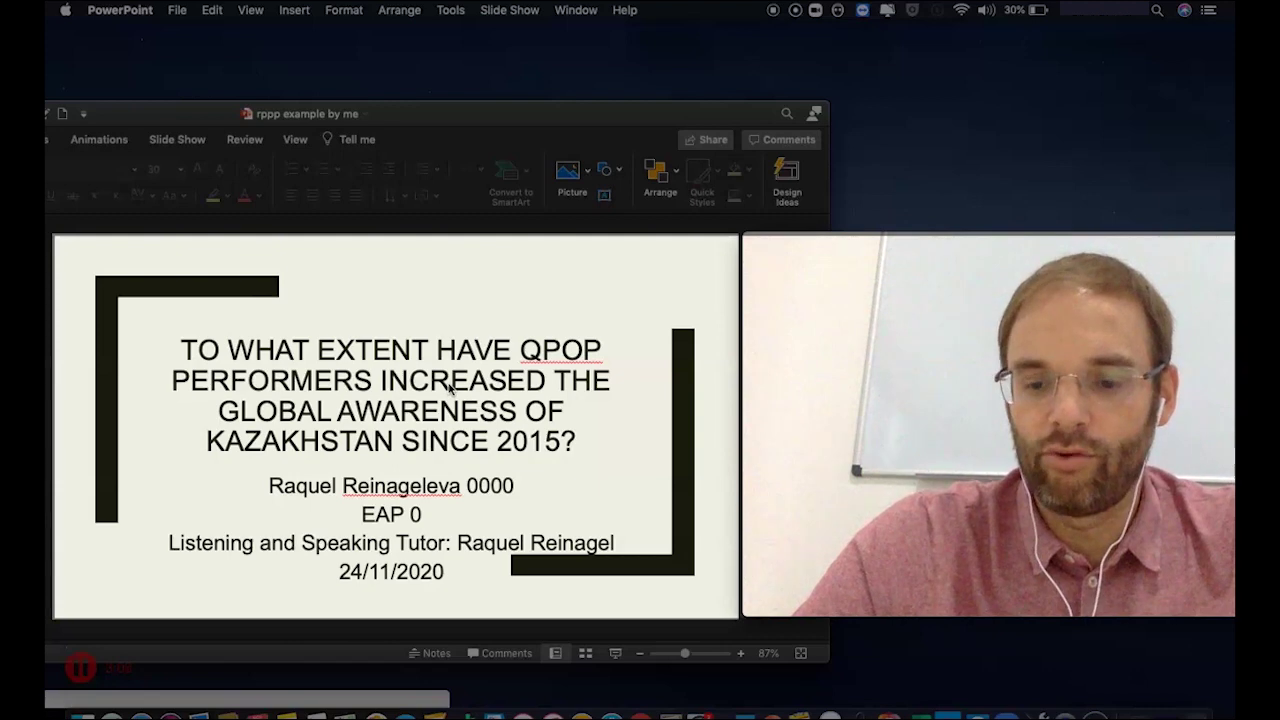
- Advance through Outline, Aim, Thesis Statement and Arguments slides, then stop the screen recording
key("Down")
key("Down")
key("Down")
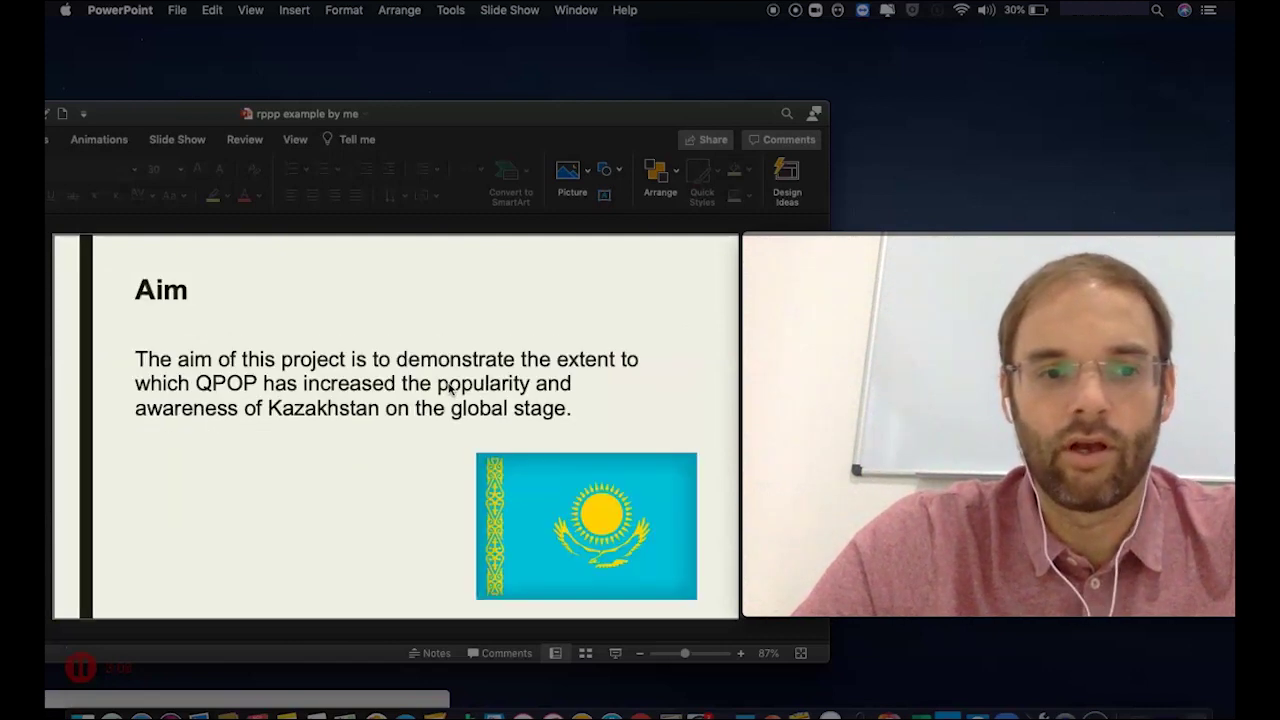
key("Down")
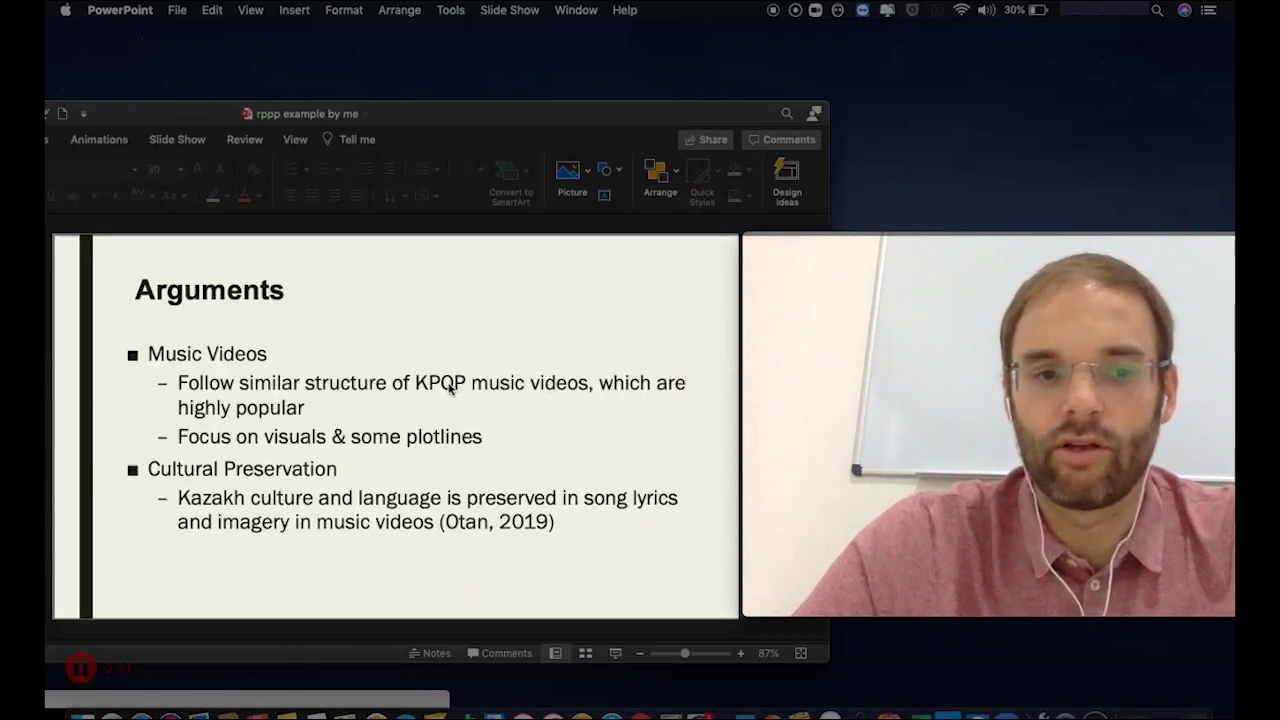
key("Down")
key("Down")
key("Down")
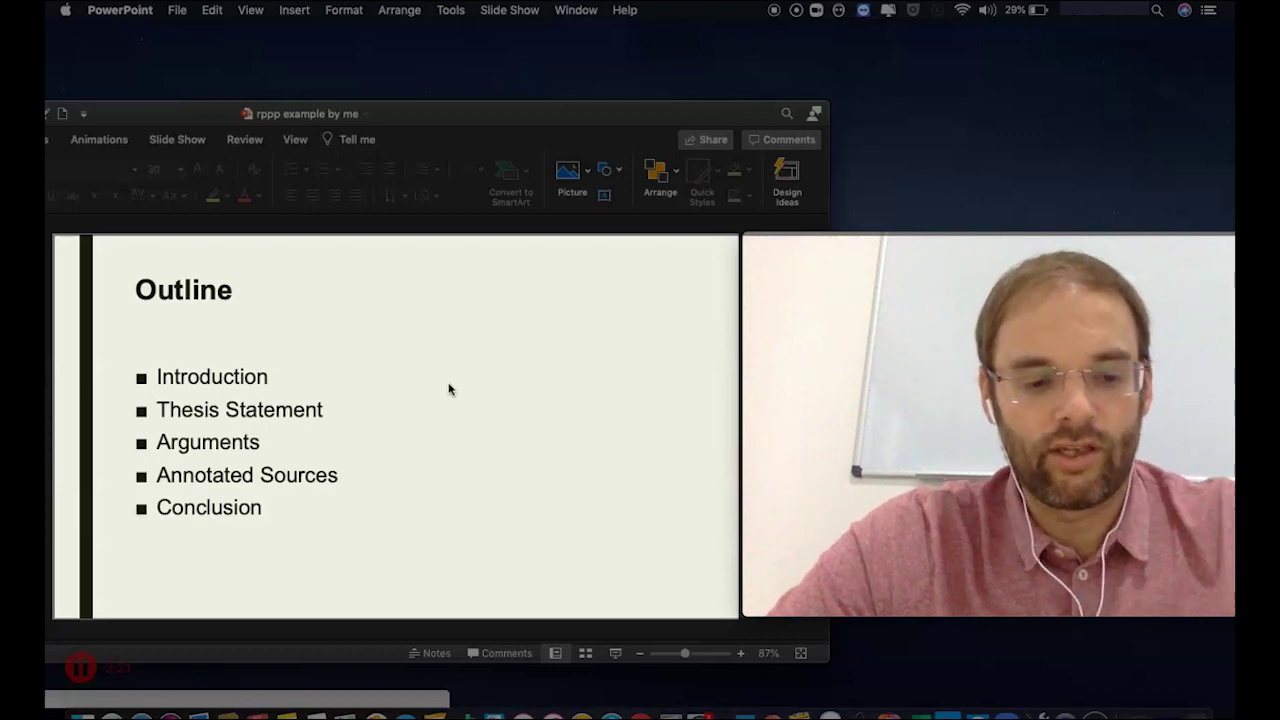
key("ctrl+super+Escape")
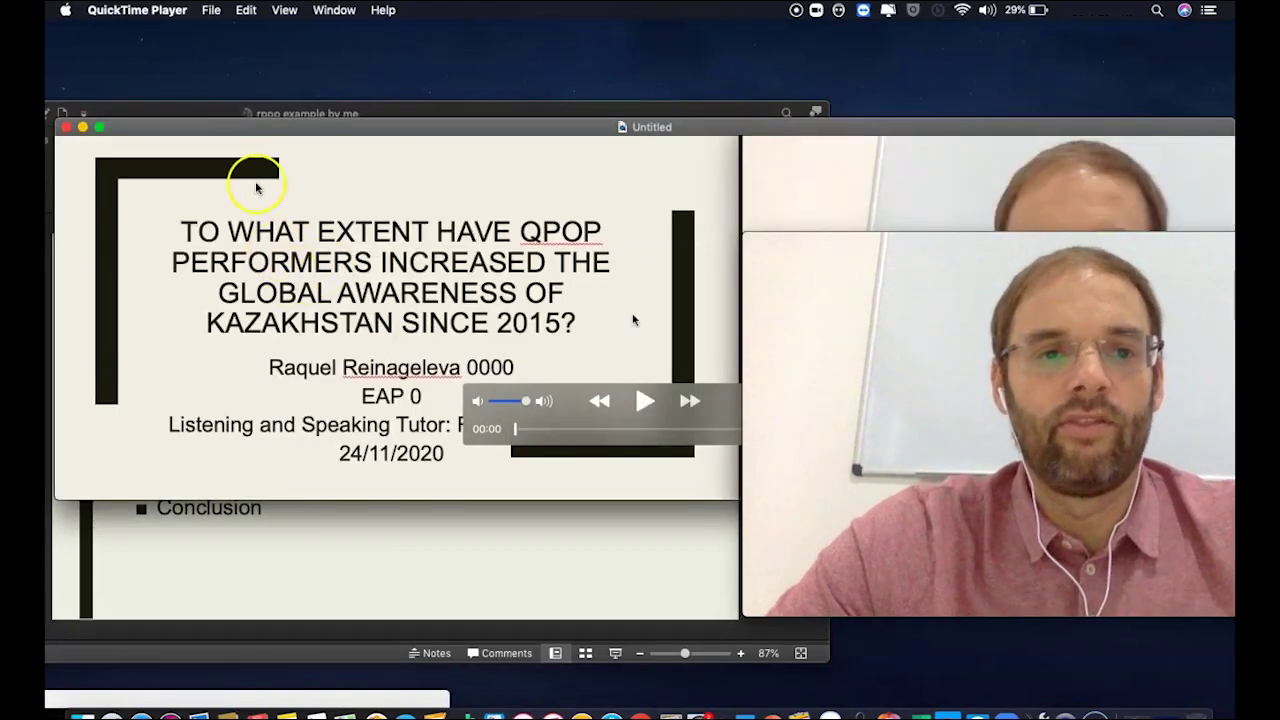
- Save the Untitled screen recording with File > Save
left_click(211, 12)
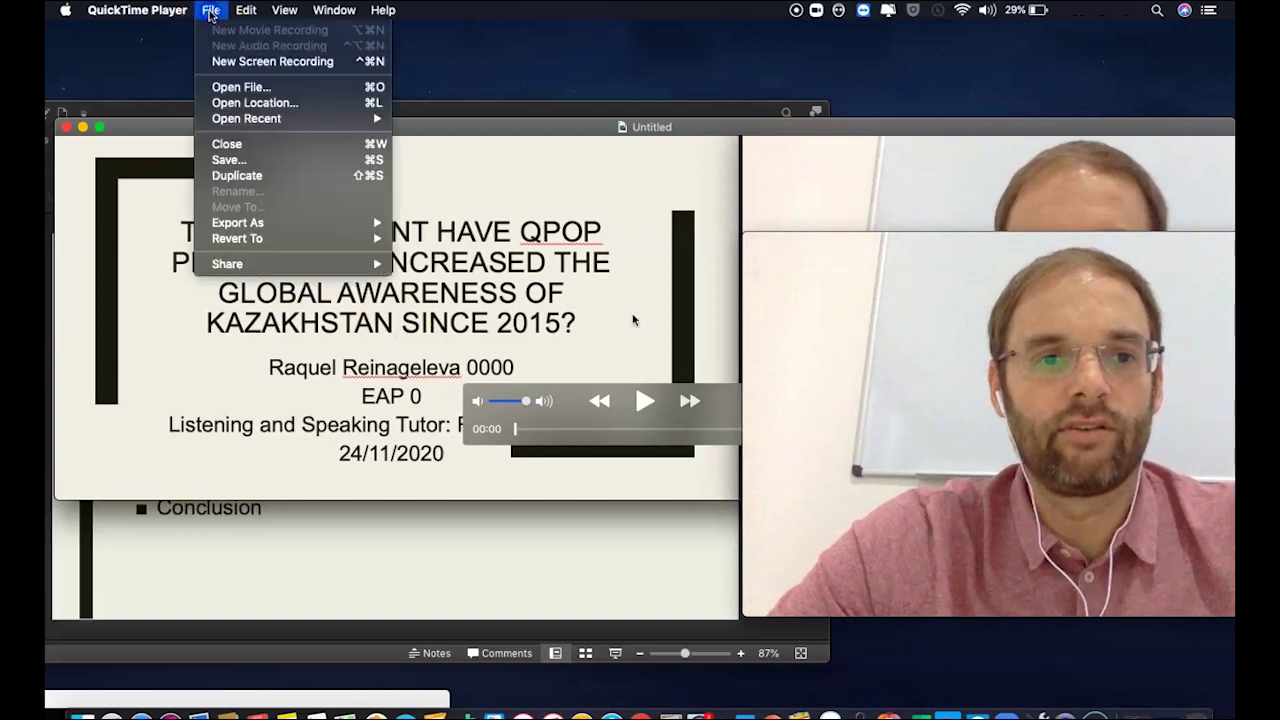
left_click(236, 161)
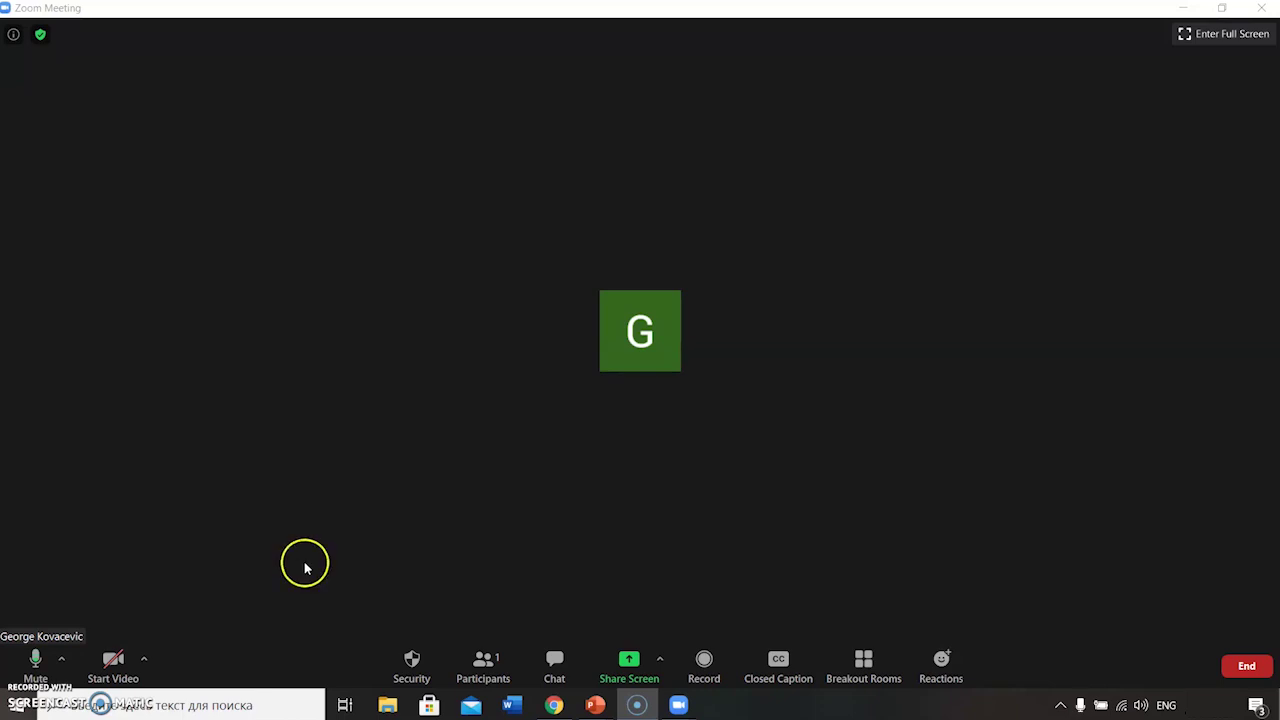
- Share the PowerPoint slideshow with an enlarged active speaker video at the top-left corner
left_click(630, 664)
double_click(716, 344)
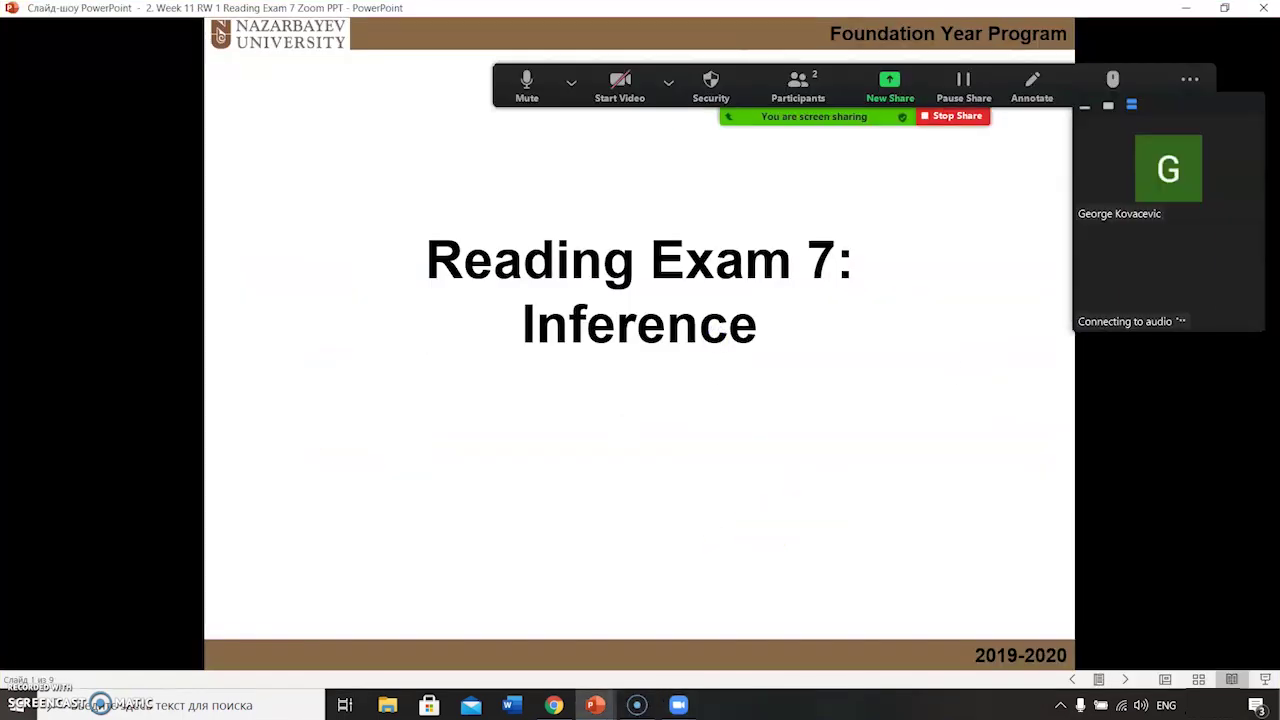
left_click(1112, 110)
left_click_drag(1077, 223, 973, 379)
left_click_drag(1065, 264, 222, 172)
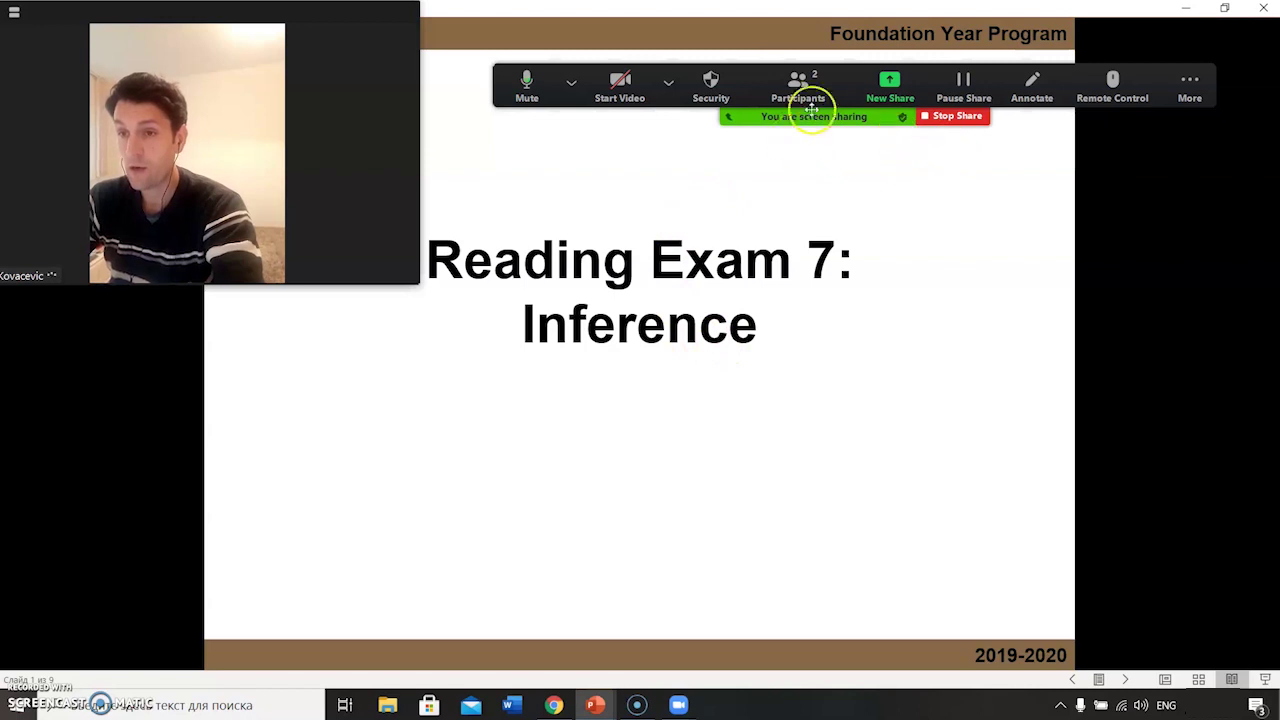
- Record the meeting on this computer, stop recording, end the meeting and dismiss the feedback prompt
left_click(1209, 85)
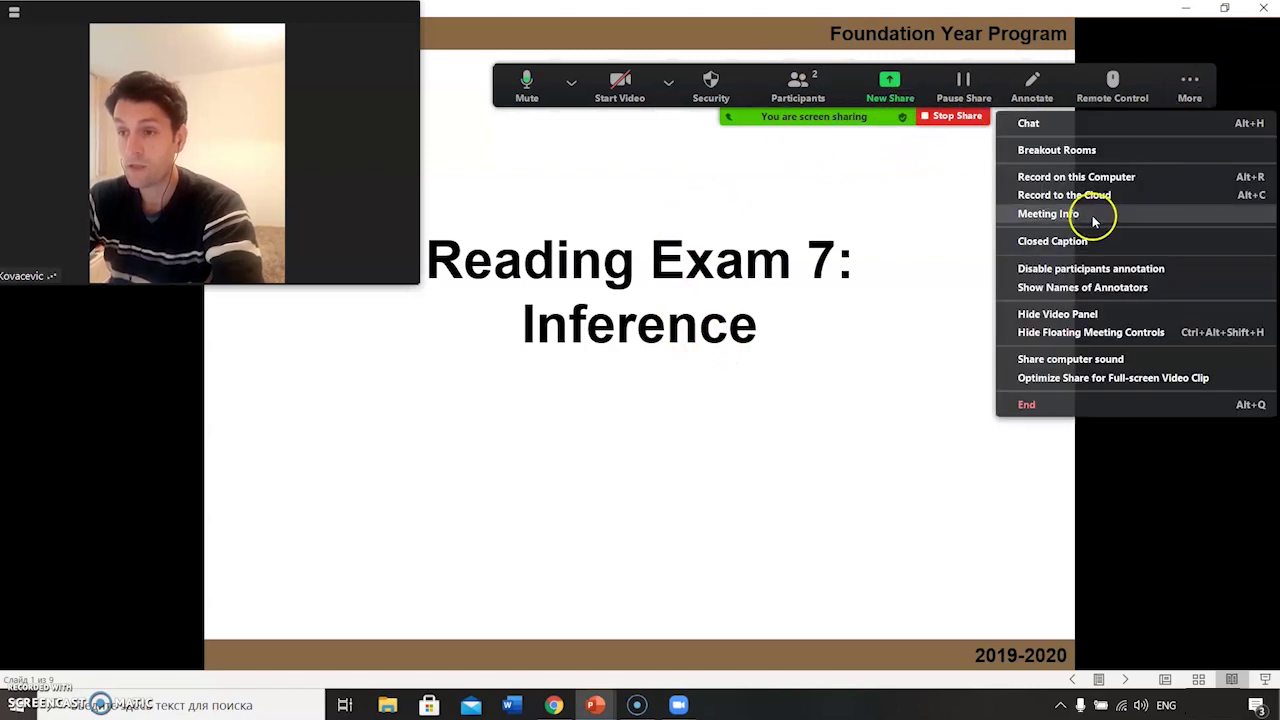
left_click(1100, 178)
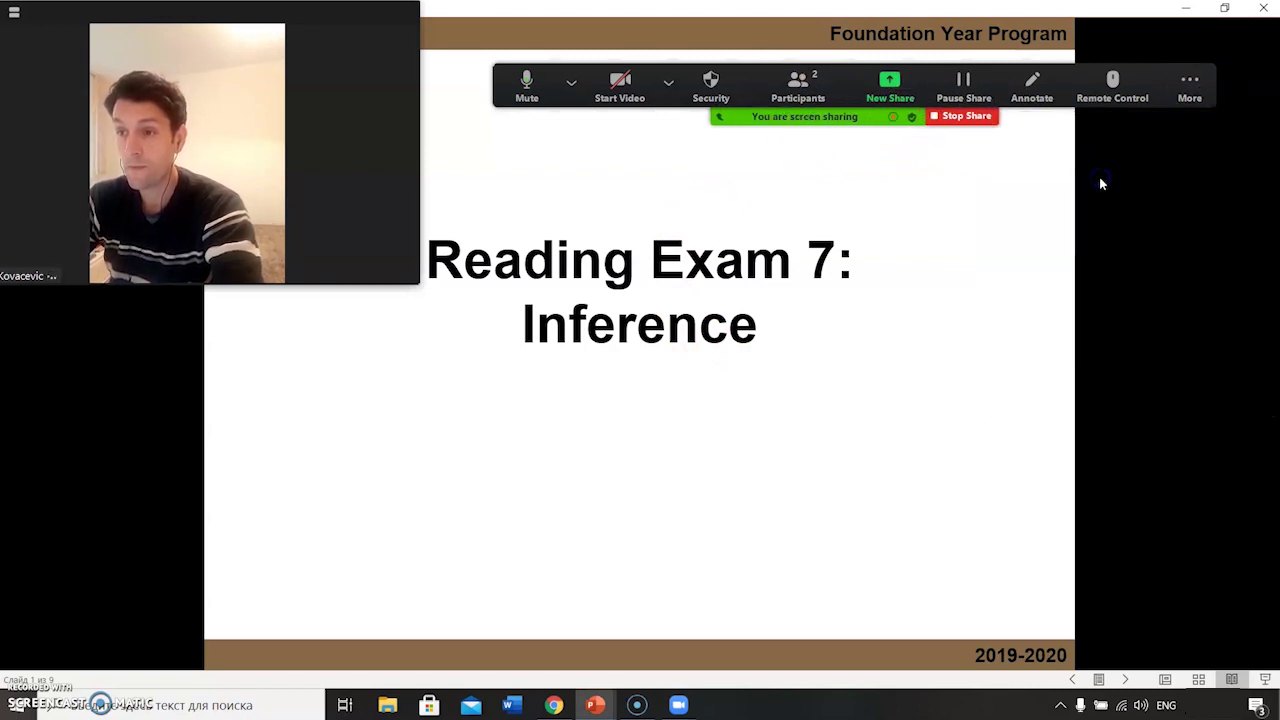
left_click(1187, 88)
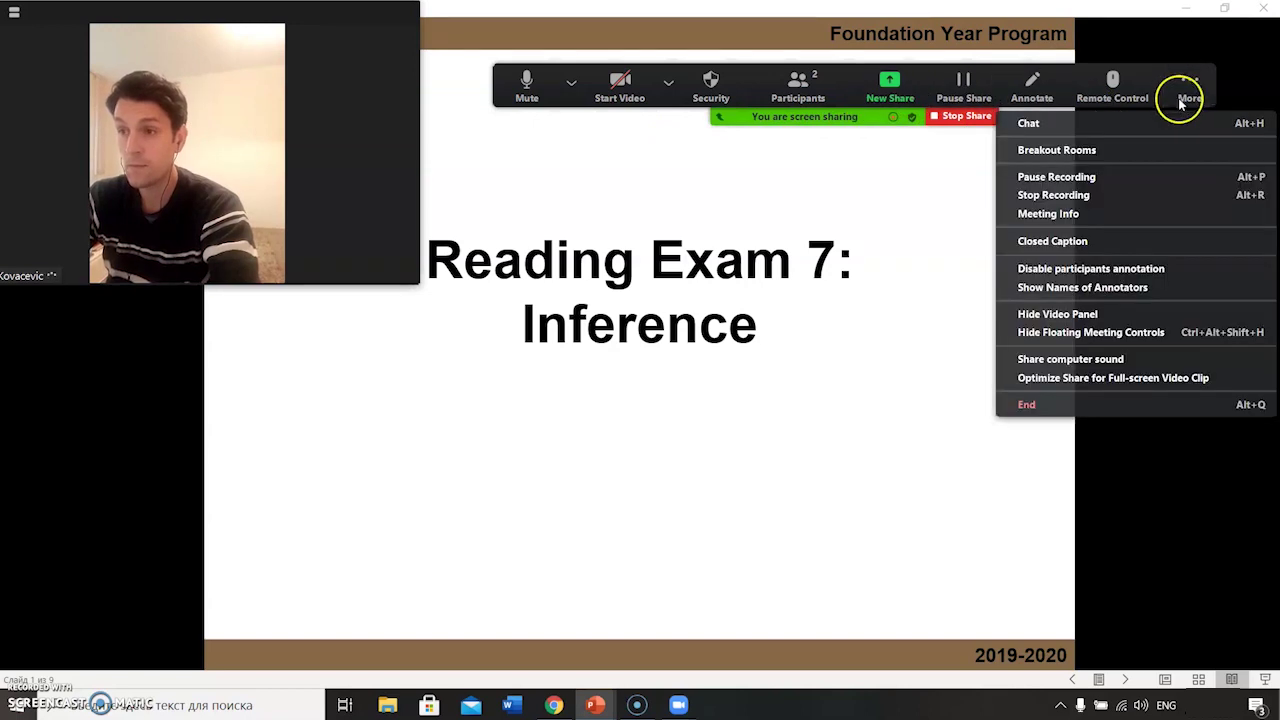
left_click(1089, 196)
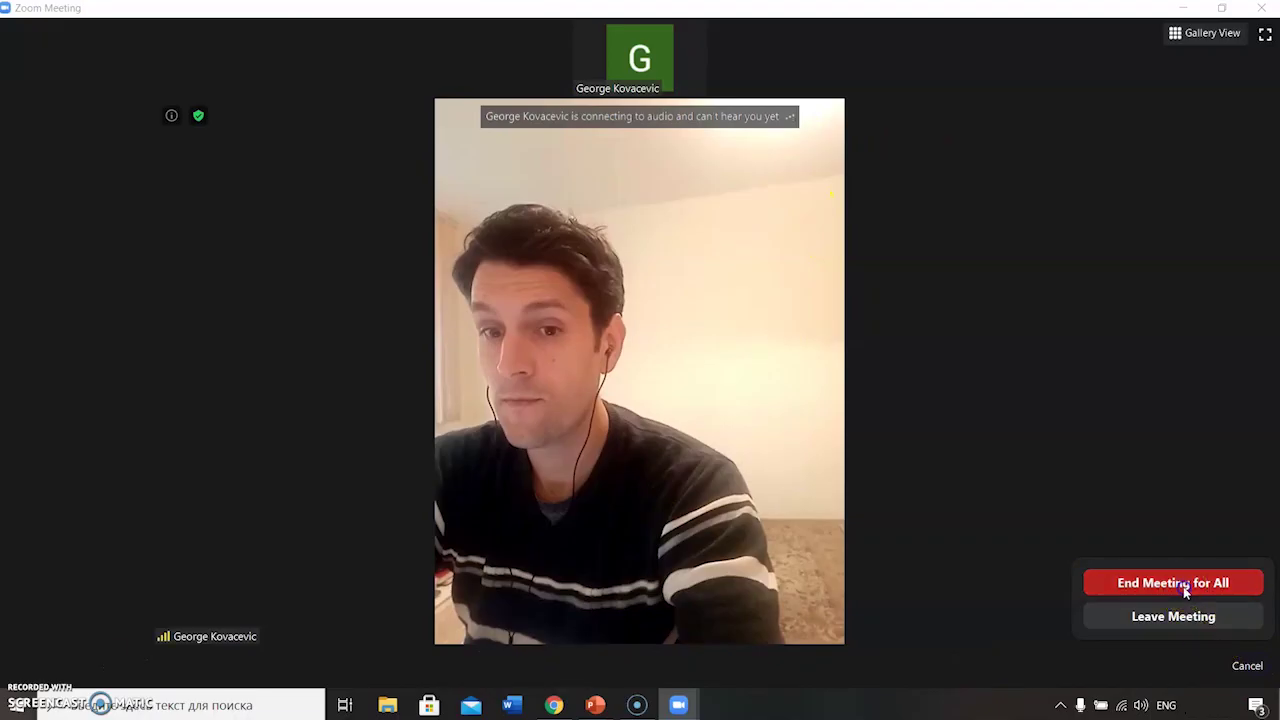
left_click(1180, 586)
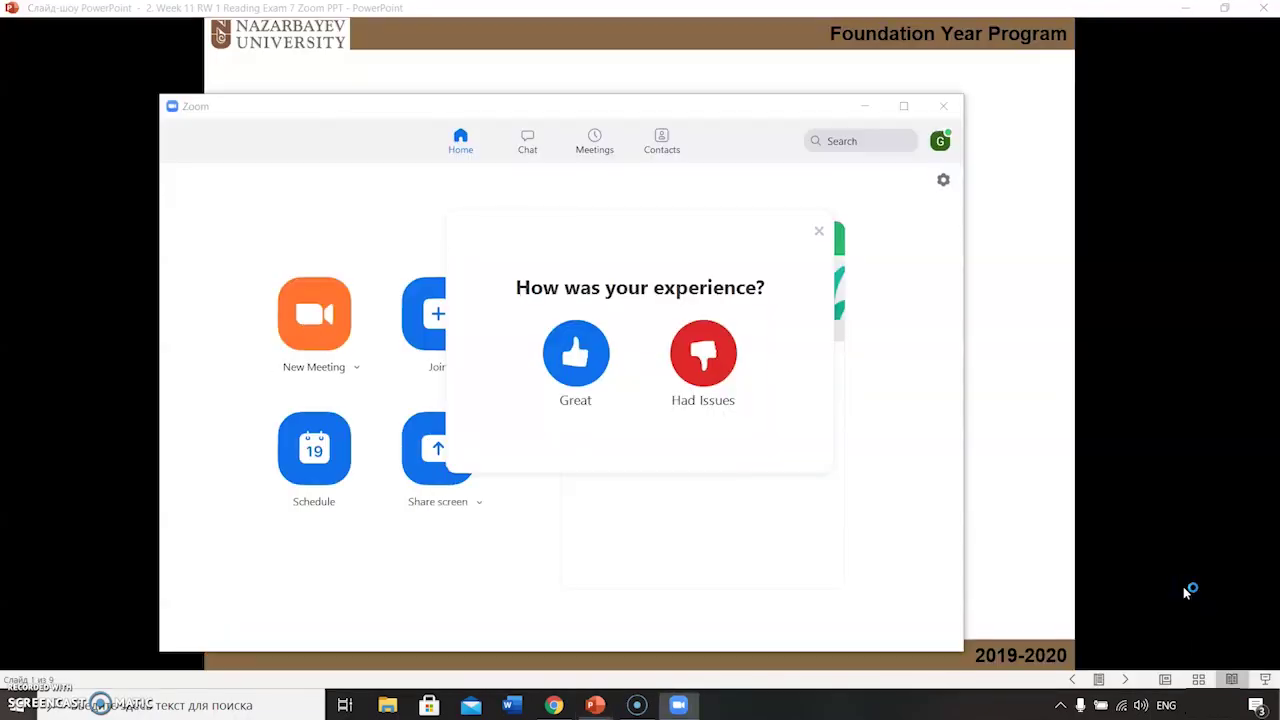
left_click(819, 232)
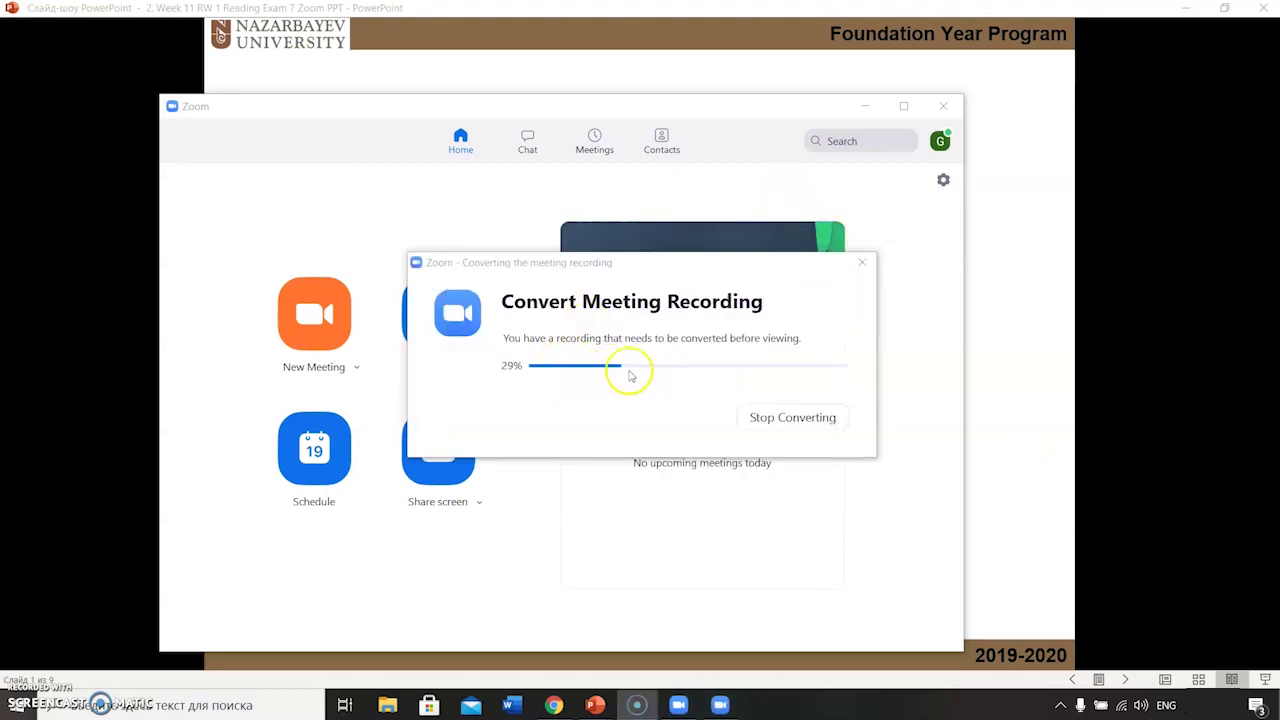